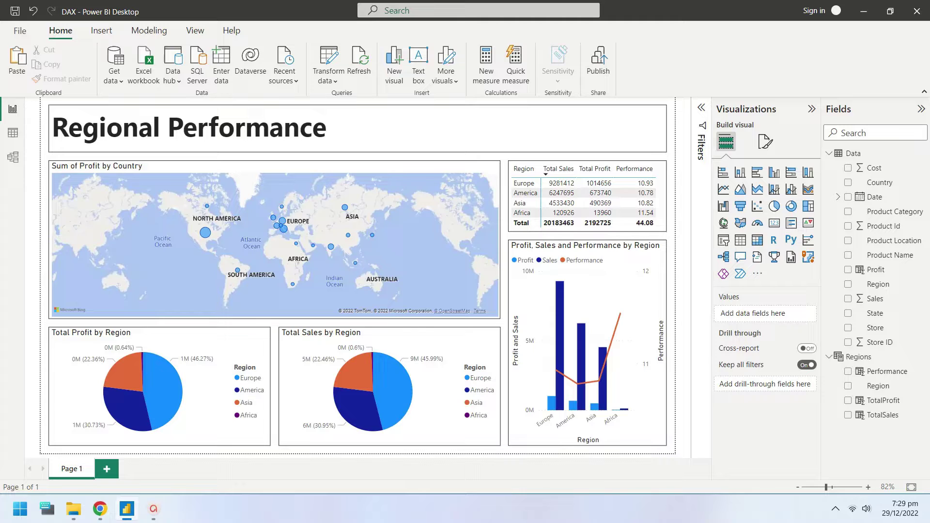
Cross-filter the report by the Asia, Africa and Europe rows of the region matrix.
click(835, 357)
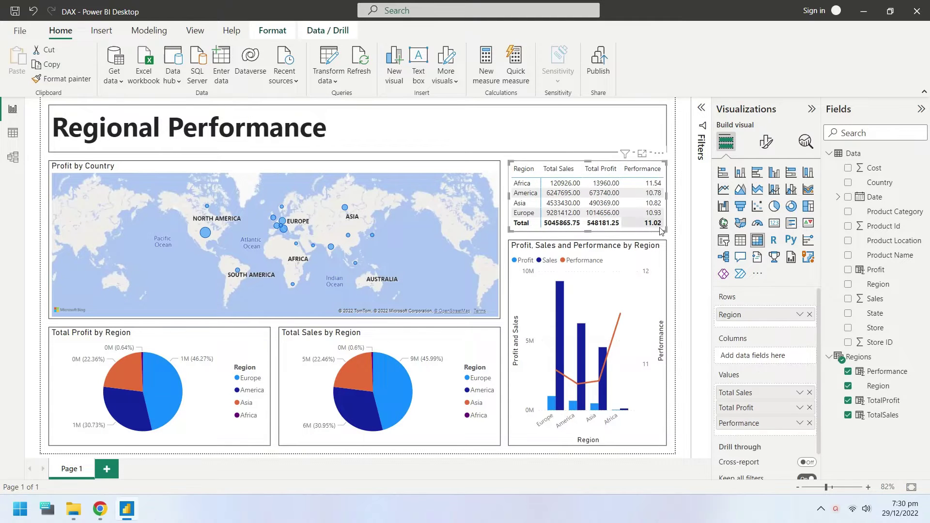
click(646, 203)
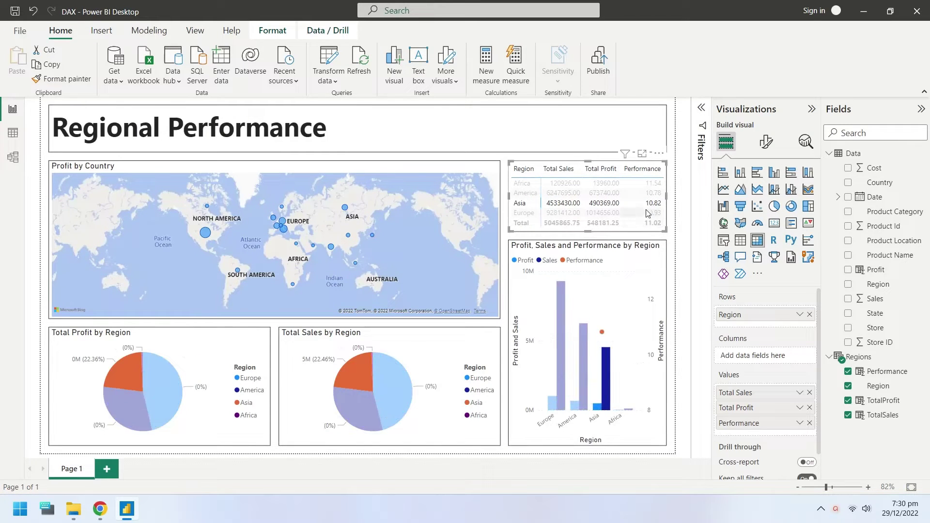
click(649, 184)
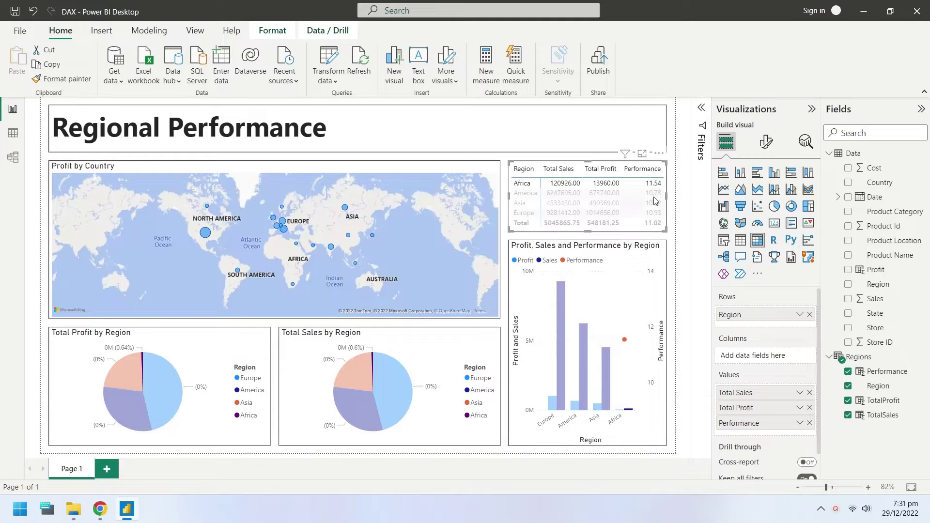
click(652, 213)
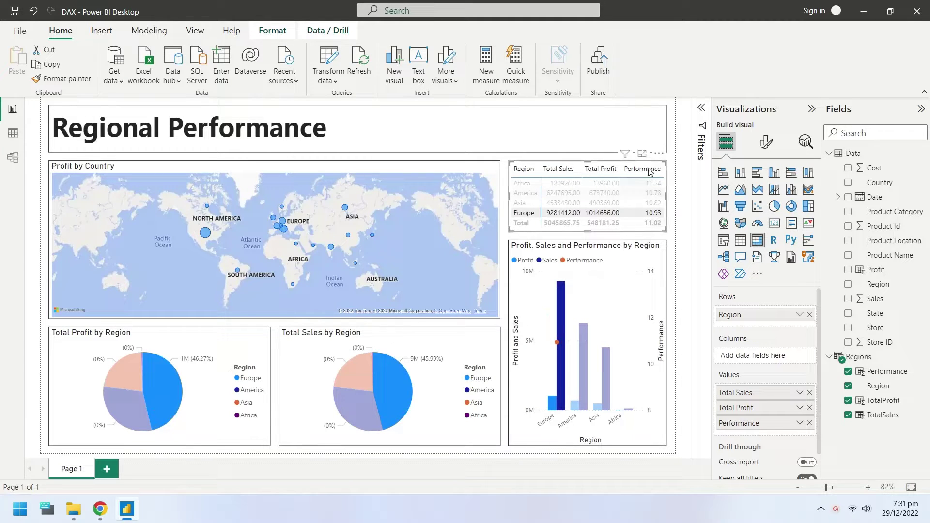
Sort the matrix by Performance descending, then cross-filter to Africa and Europe.
click(629, 177)
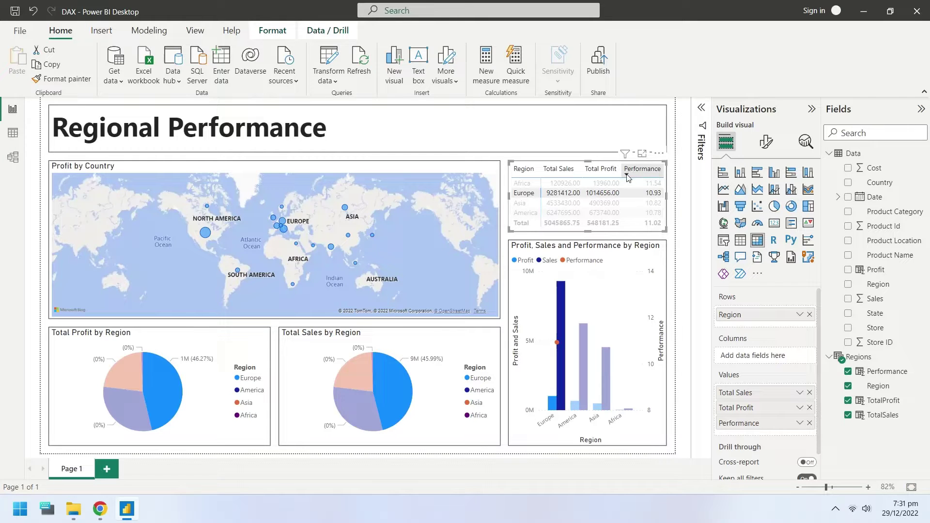
click(628, 177)
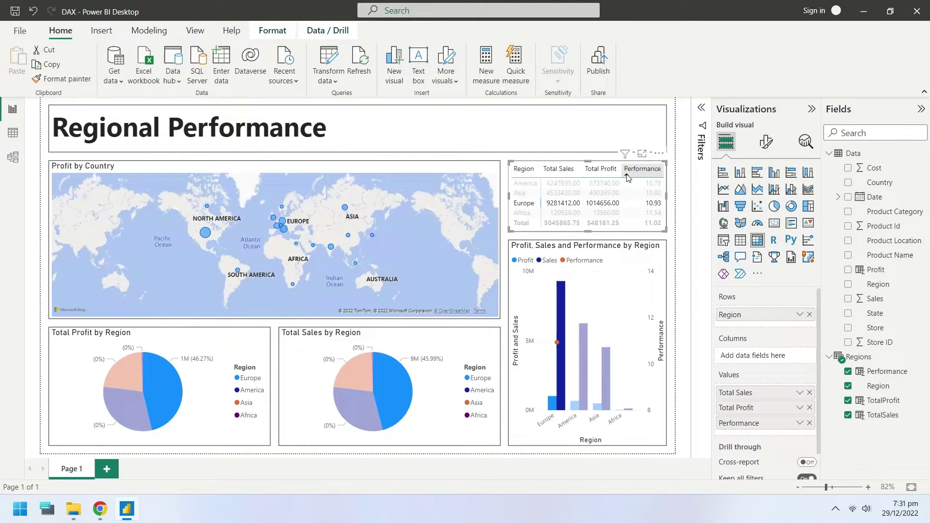
click(628, 177)
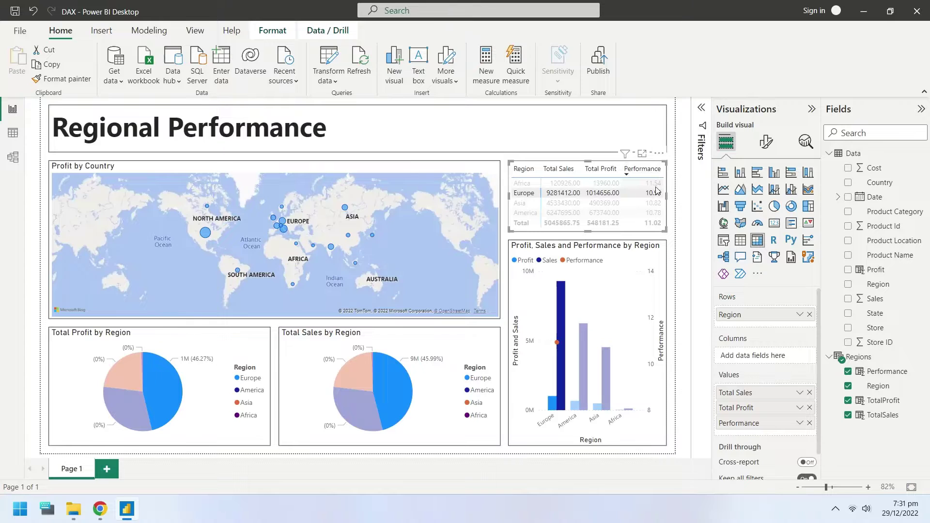
click(629, 184)
click(627, 193)
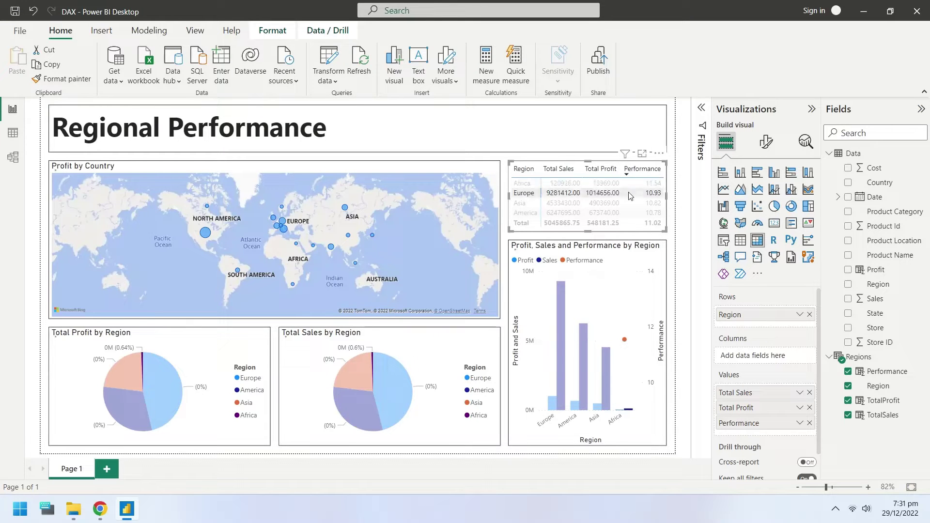
Cross-filter via the sales pie, clear it, then filter Africa from the combo chart.
click(386, 395)
click(366, 400)
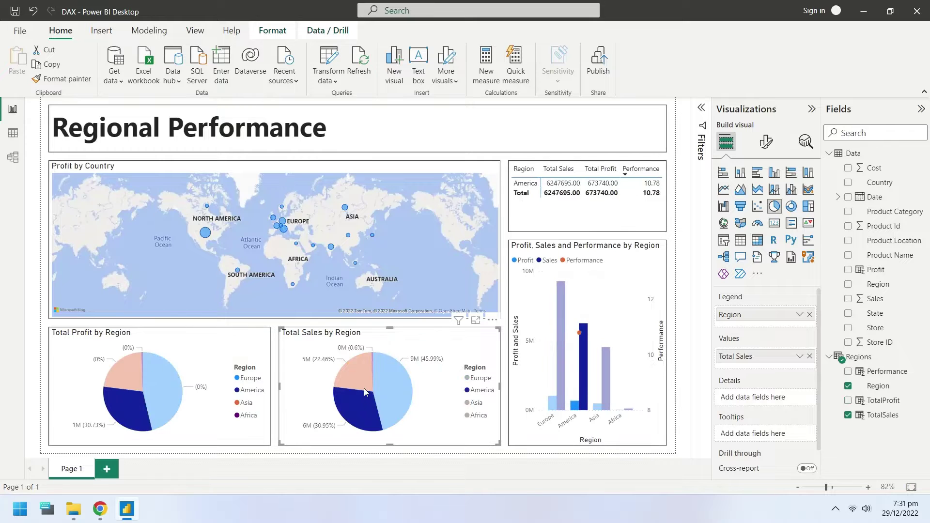
click(365, 387)
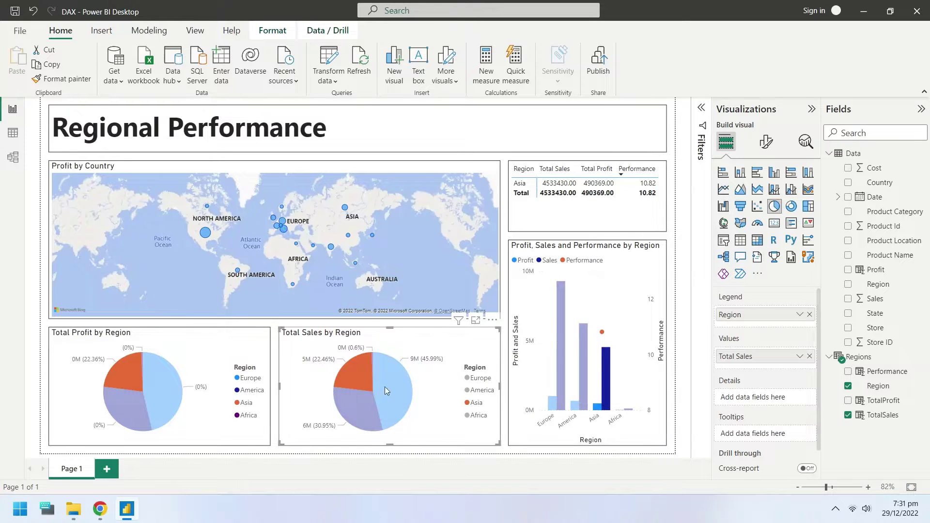
click(384, 386)
click(384, 387)
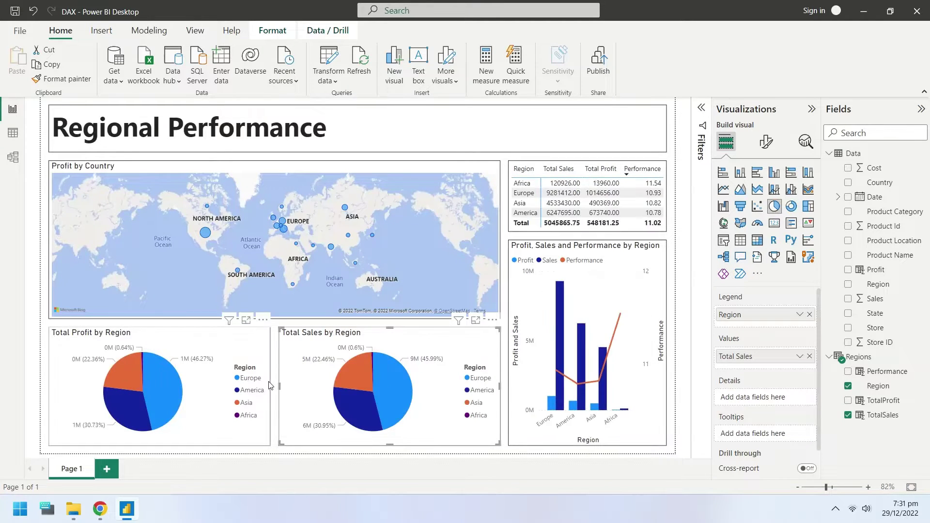
click(238, 272)
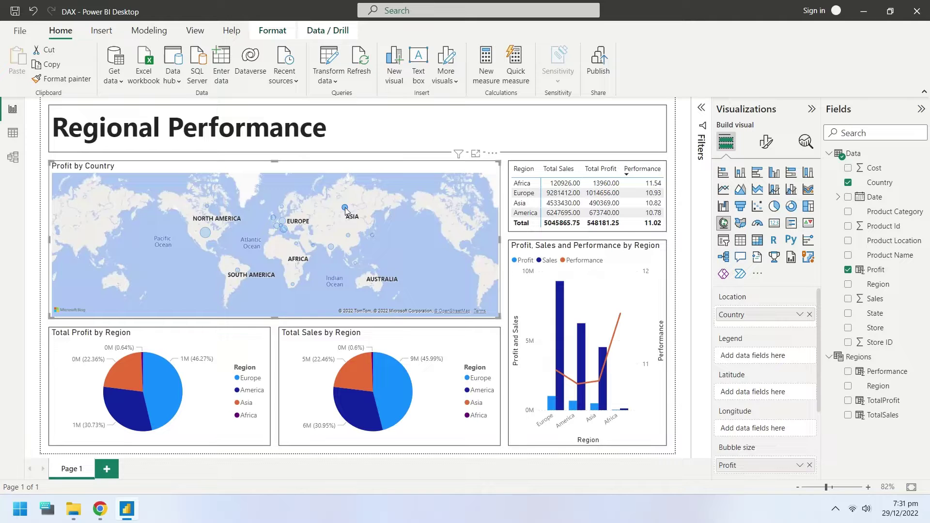
click(621, 314)
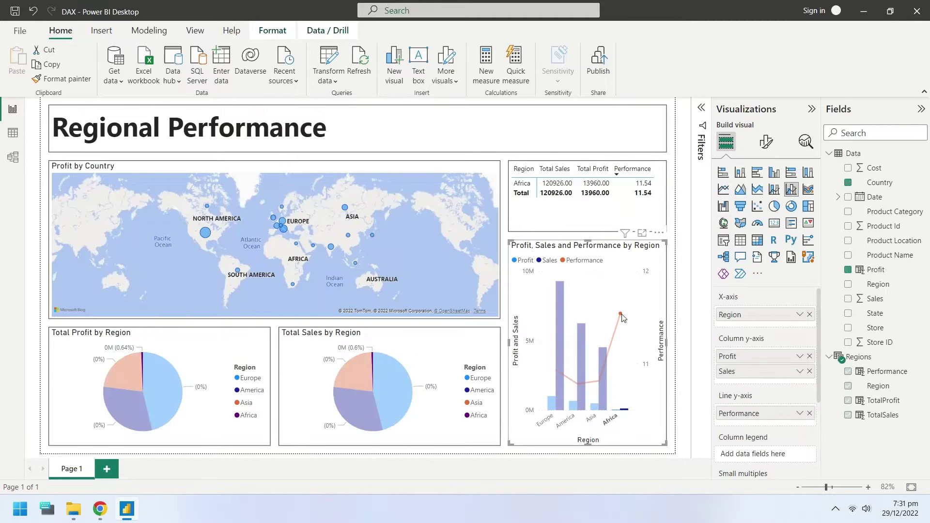
Clear the Africa highlight and start an Excel Workbook import in a new report.
click(623, 315)
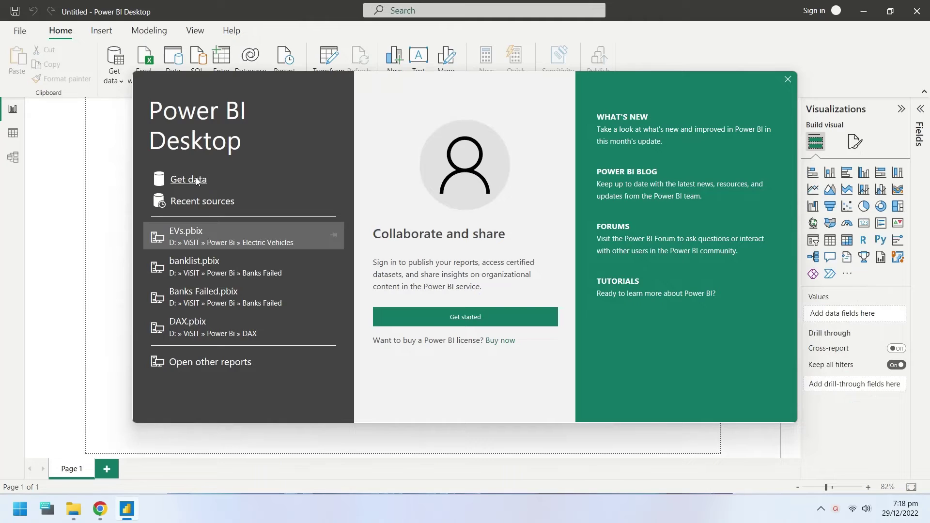
click(196, 180)
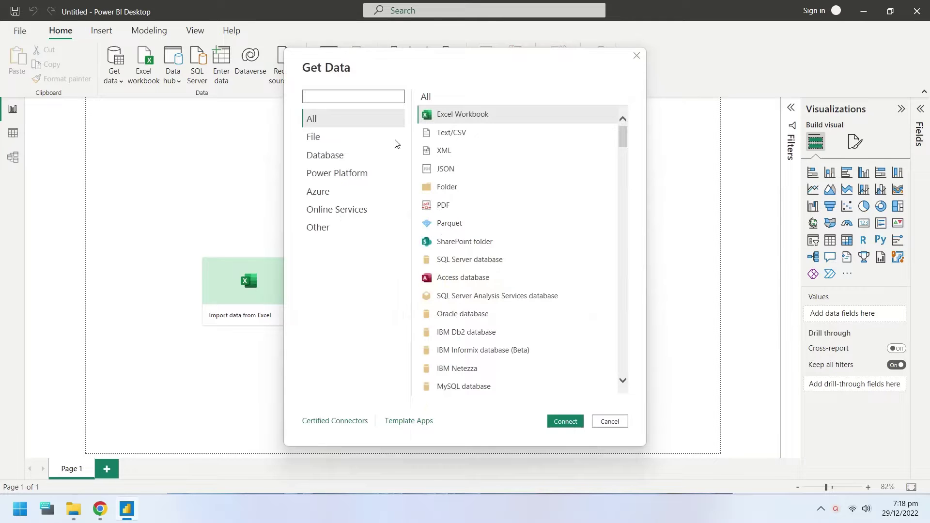
click(562, 421)
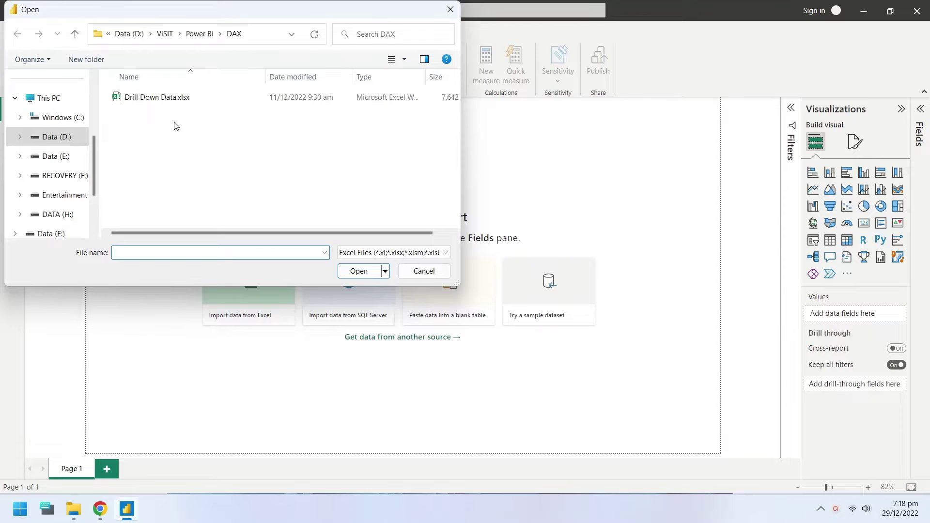
Open Drill Down Data.xlsx and load its Data sheet.
click(172, 97)
click(360, 272)
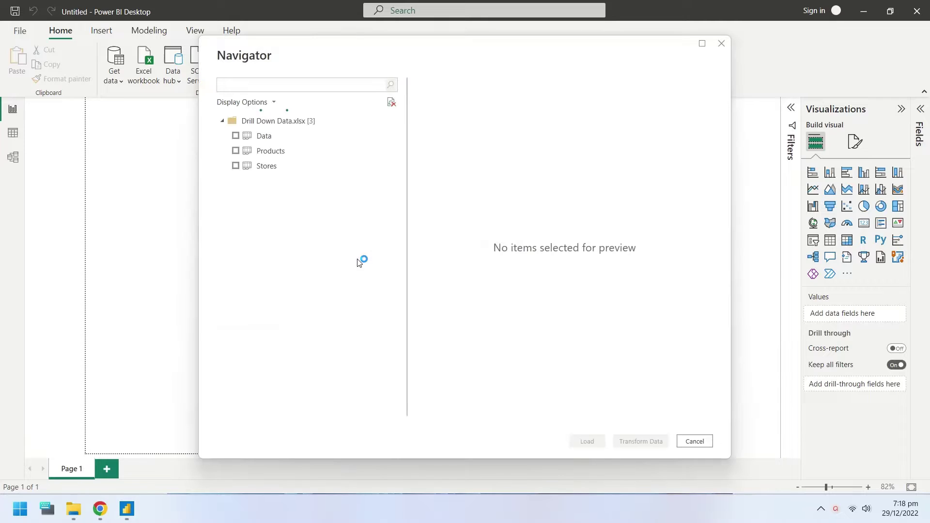
click(235, 136)
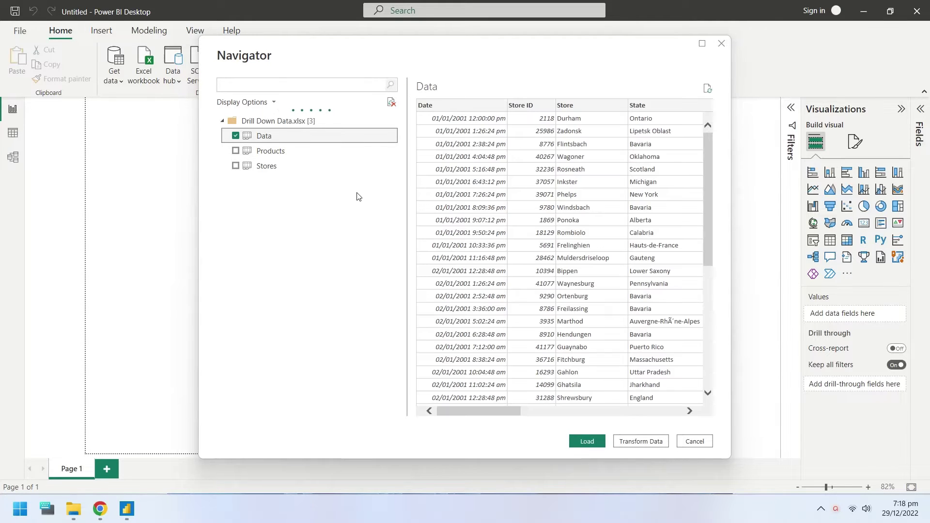
click(586, 440)
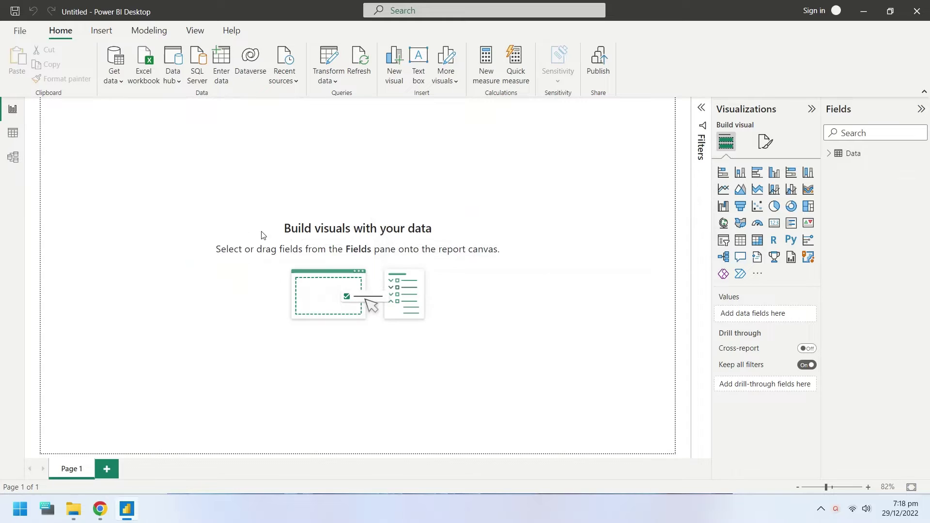
In Data view, add the column Profit = Data[Sales]-Data[Cost] to the Data table.
click(828, 155)
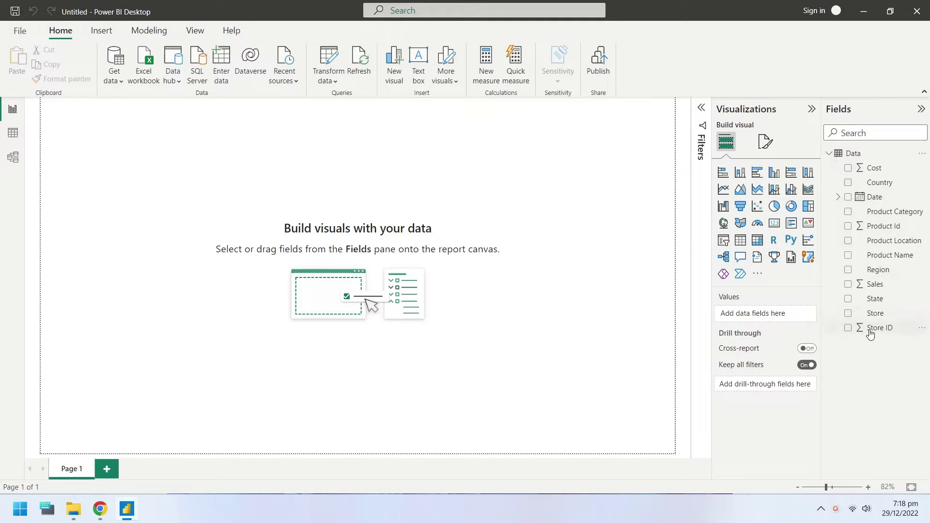
click(15, 134)
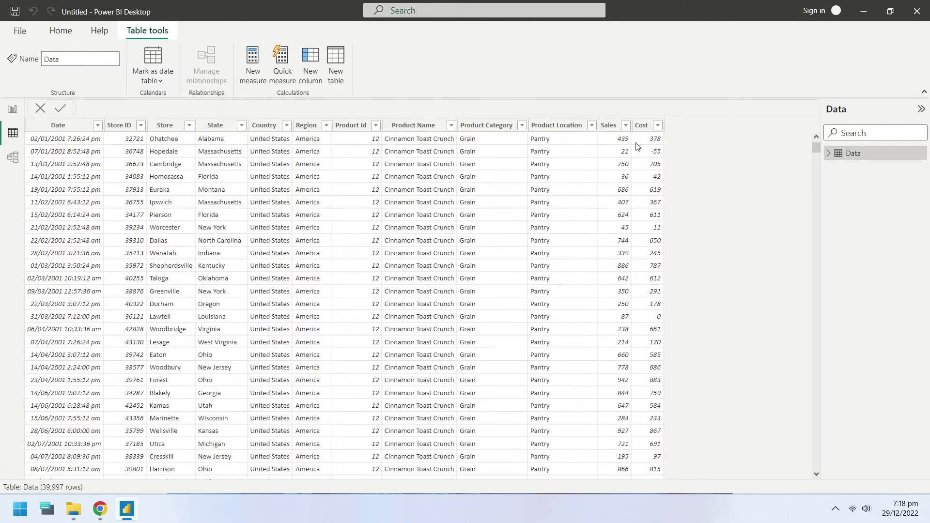
click(314, 74)
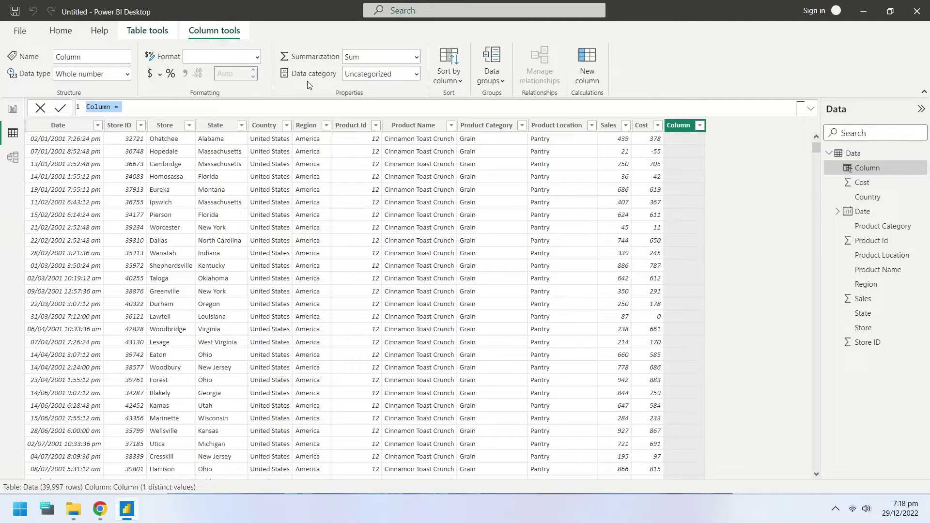
text(Profit = Data[Sales])
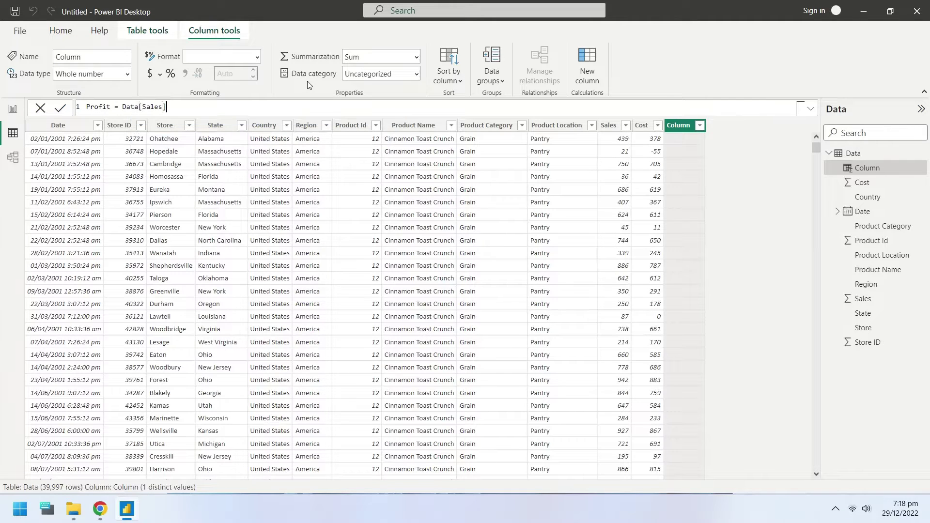
text(-Data[Cost])
click(58, 109)
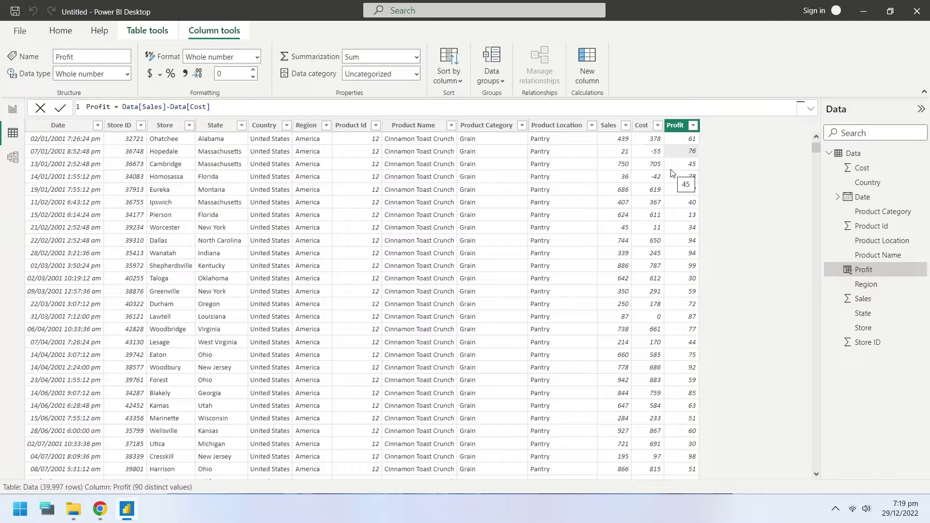
scroll(673, 345, down, 10)
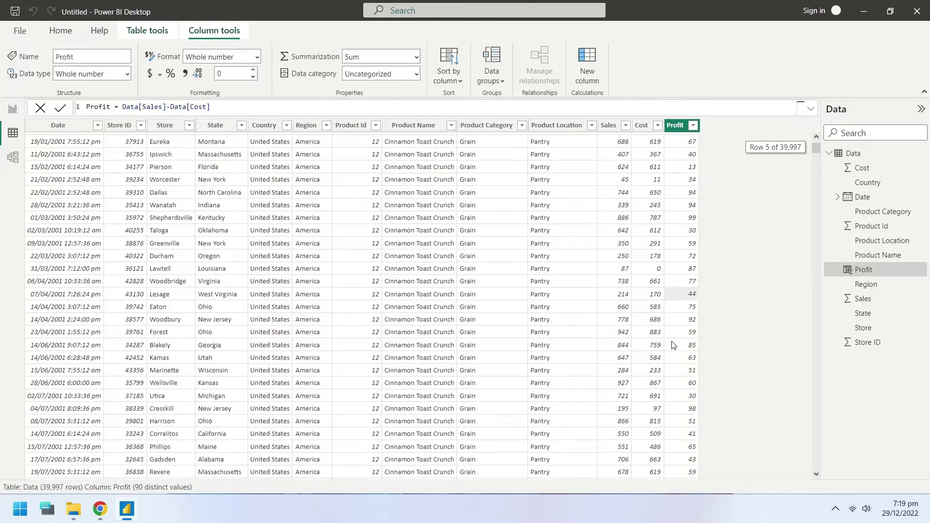
Create the calculated table Regions = DISTINCT(Data[Region]) from Table tools.
click(130, 32)
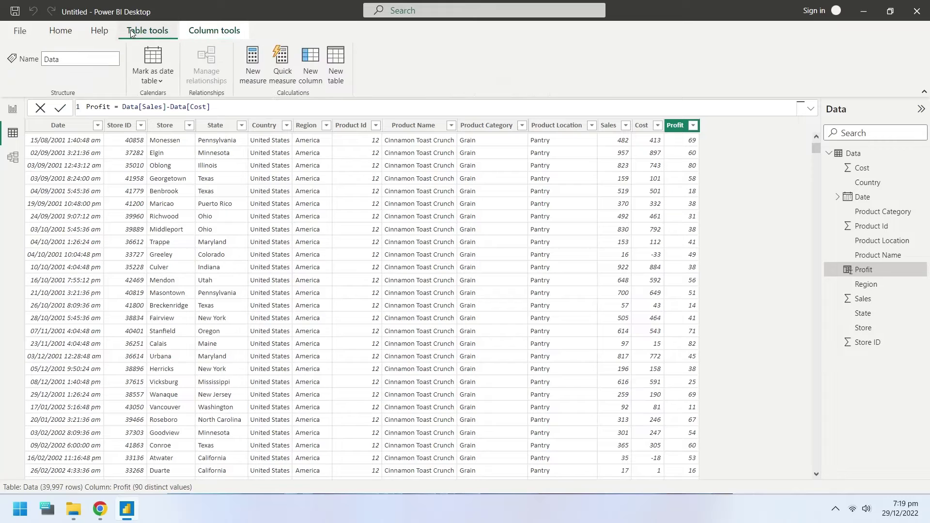
click(332, 72)
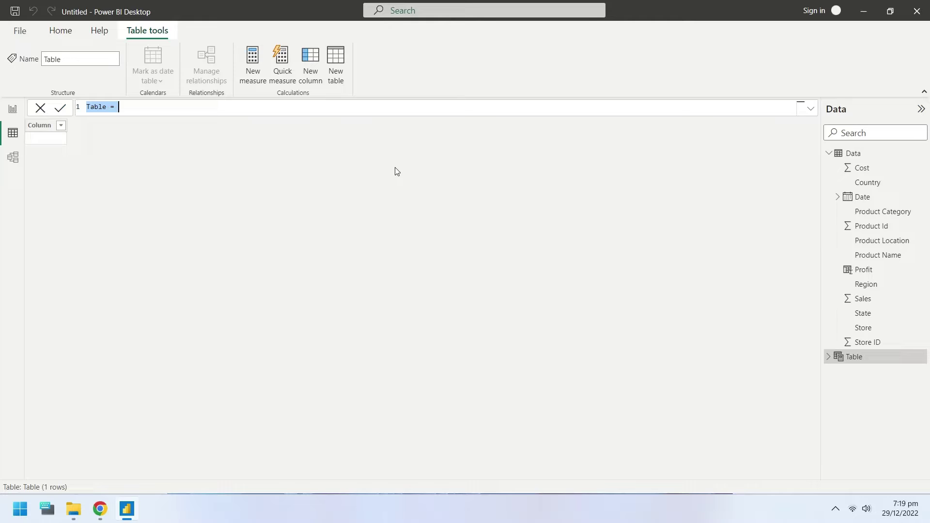
text(Regions = )
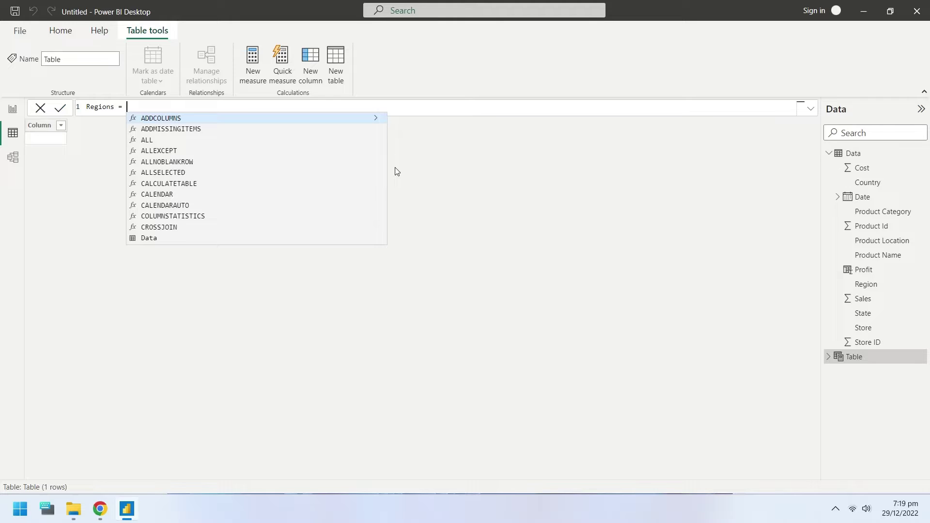
text(distin)
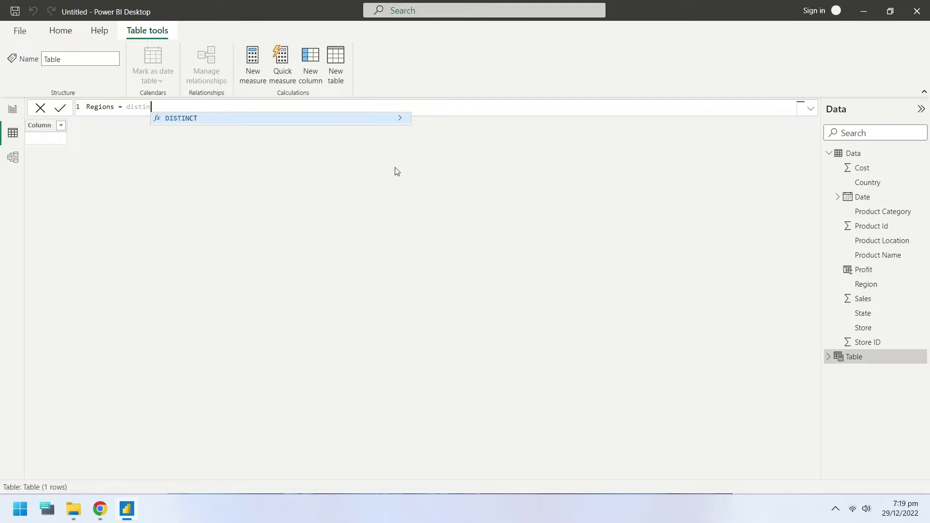
text(ct(region)
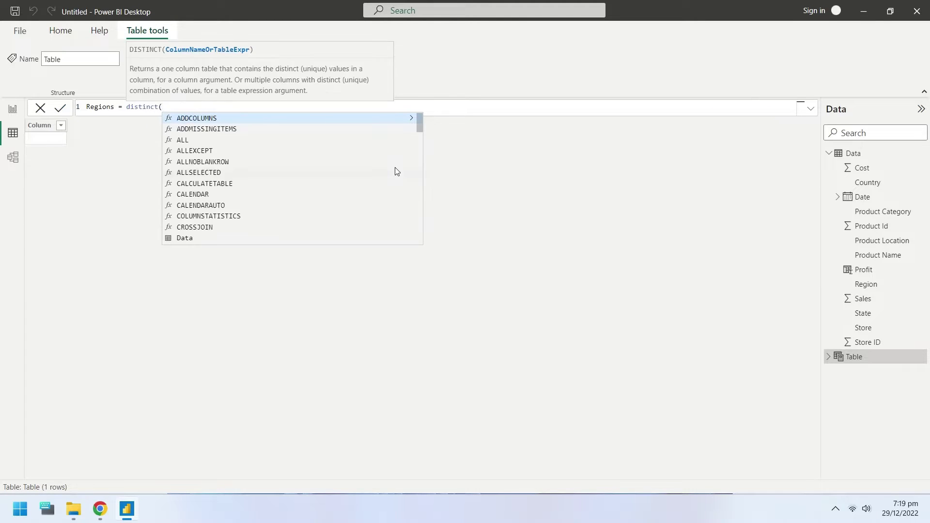
key(Tab)
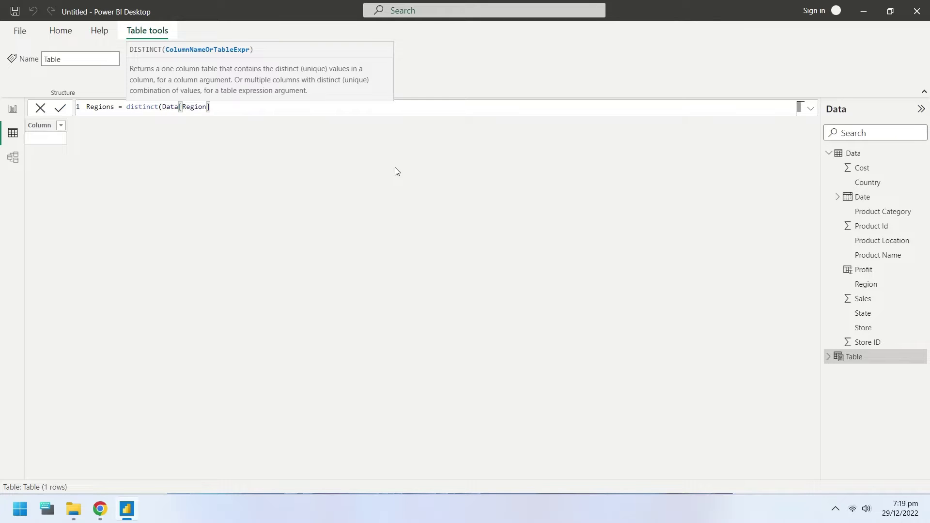
text())
key(Return)
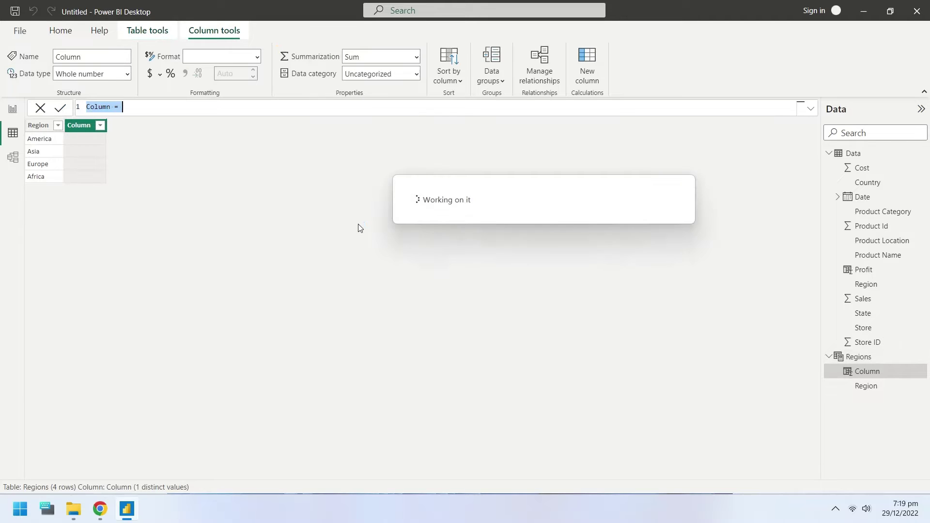
Define TotalSales = CALCULATE(SUM(Data[Sales]),Data[Region]=EARLIER(Regions[Region])) on Regions.
text(S)
key(BackSpace)
text(To)
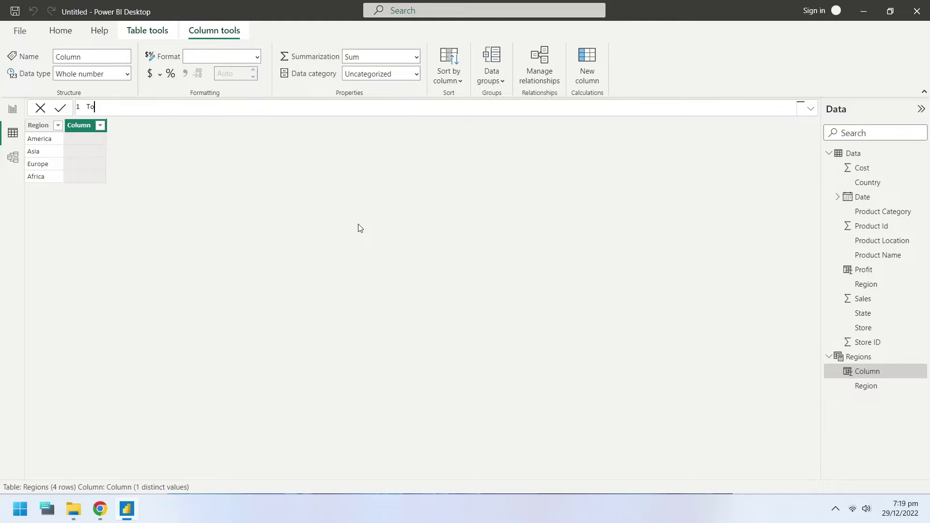
text(talSales = calculate)
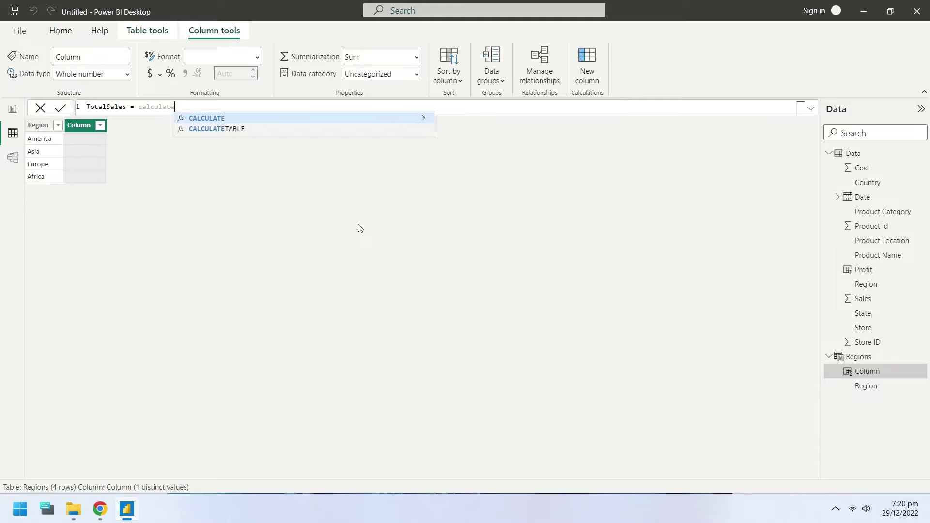
text((sum()
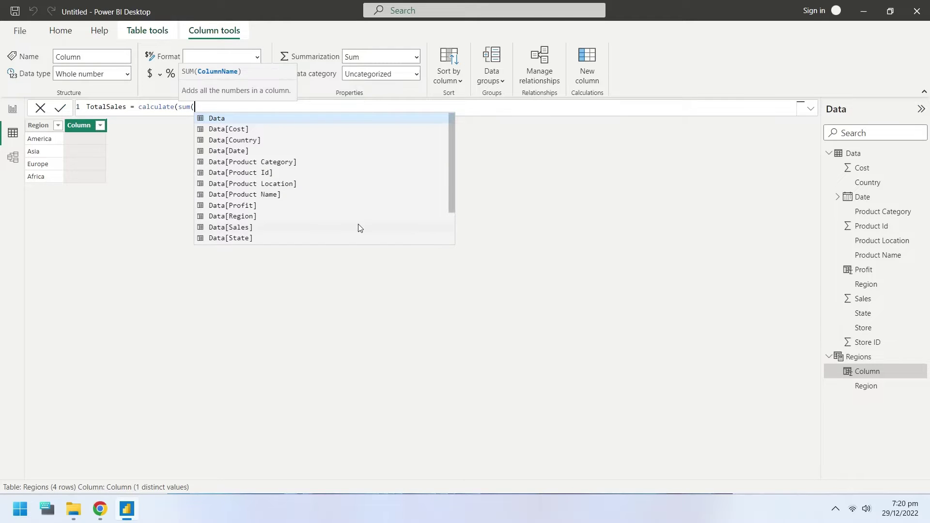
text(Data[Sales])
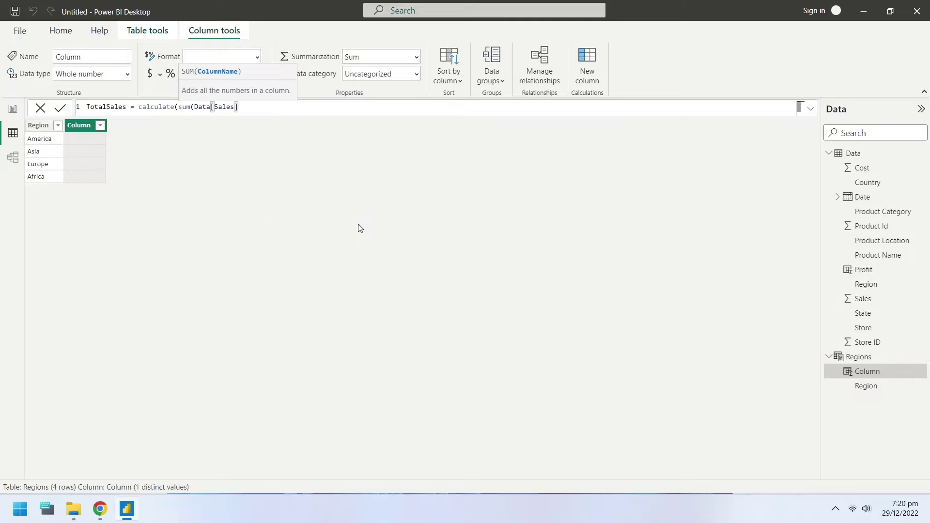
text(),)
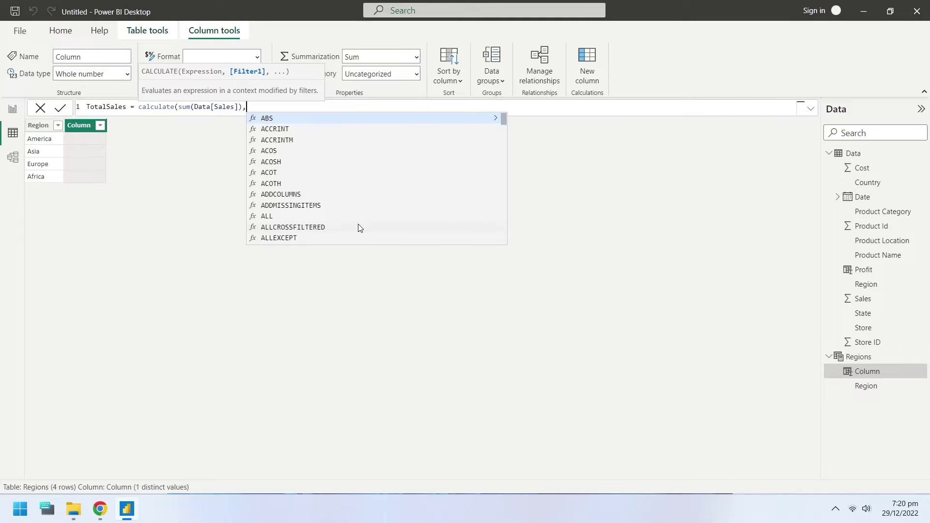
text(region)
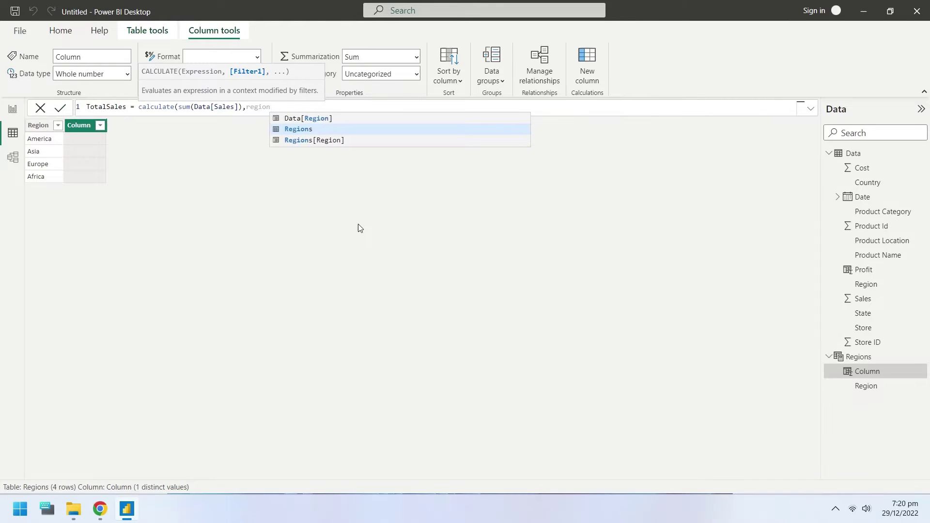
key(Up)
key(Tab)
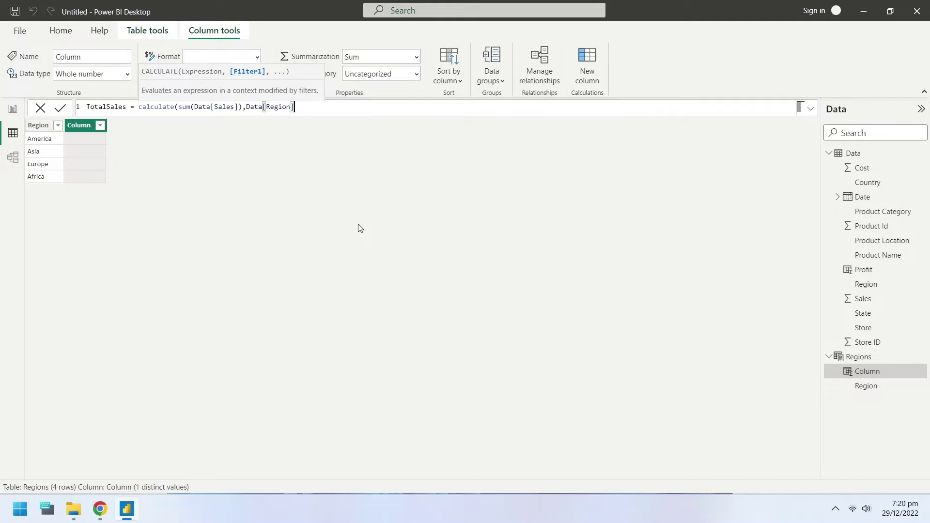
text(=earl)
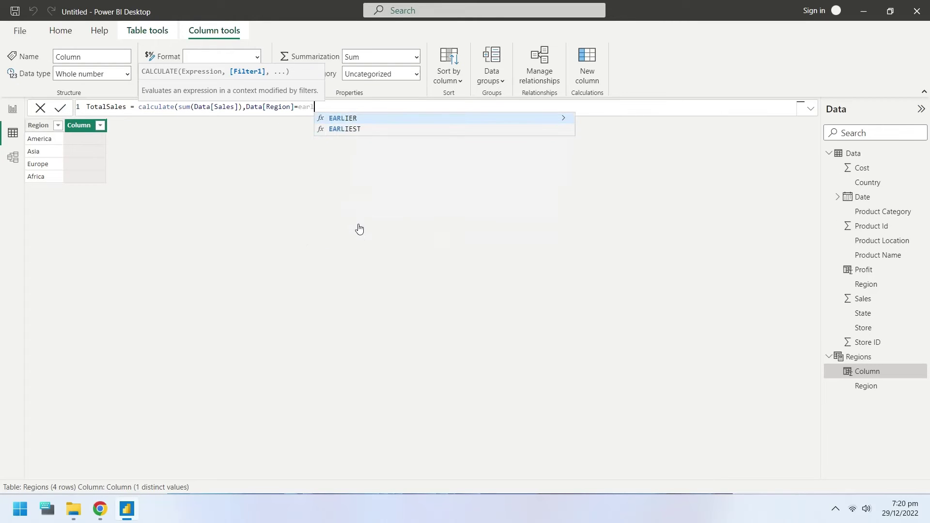
key(Tab)
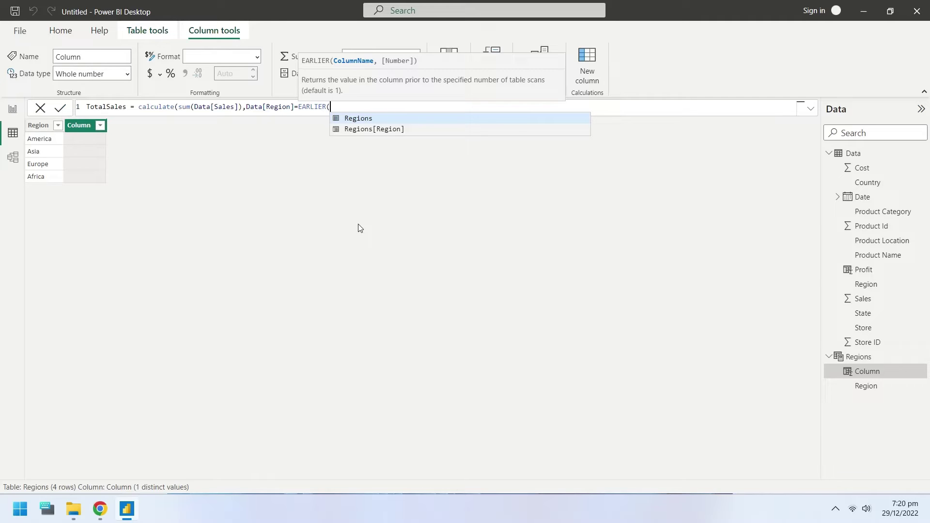
key(Down)
key(Tab)
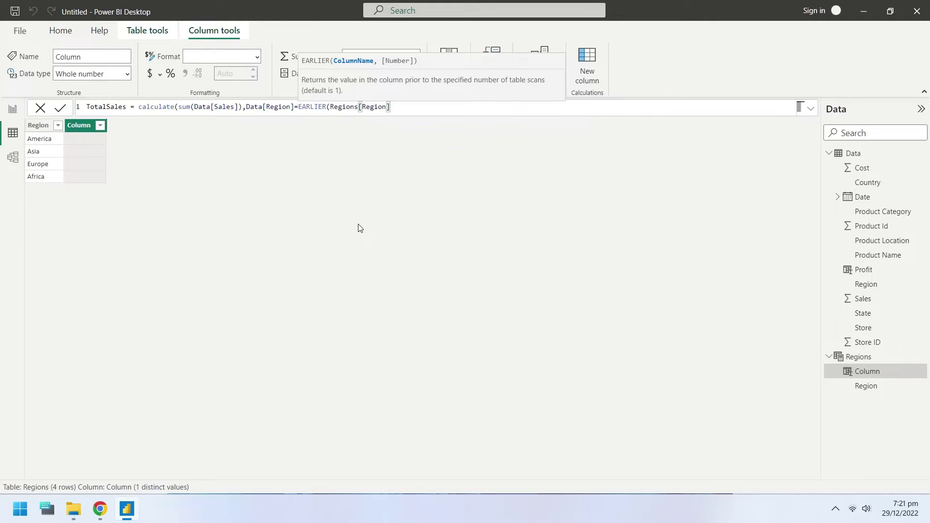
text())
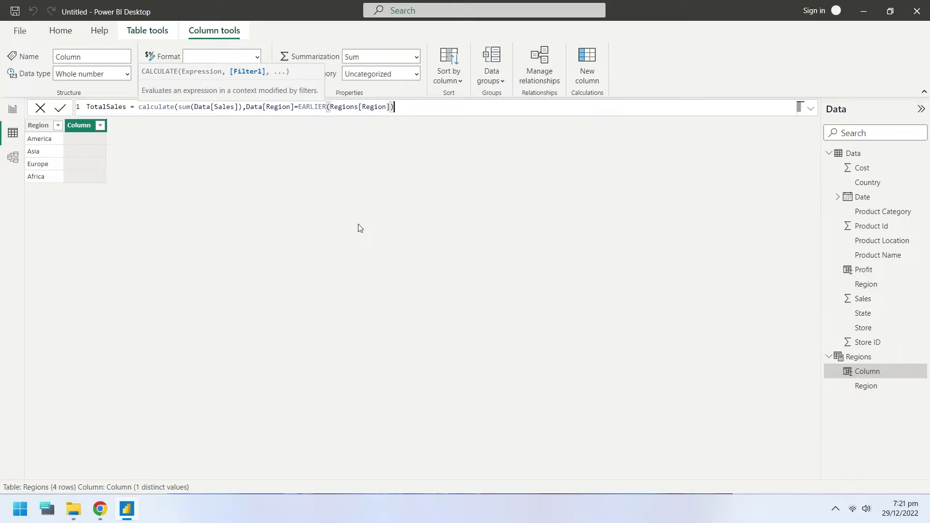
text())
key(Return)
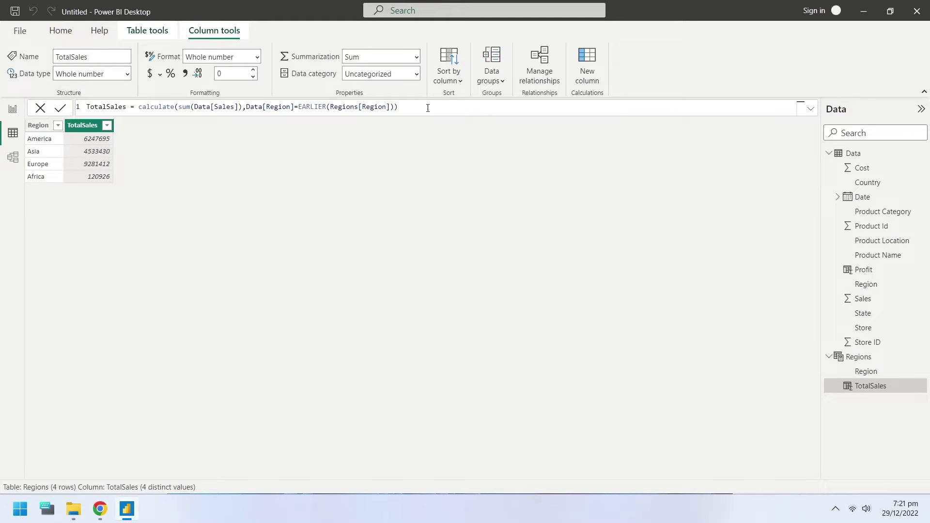
key(ctrl+a)
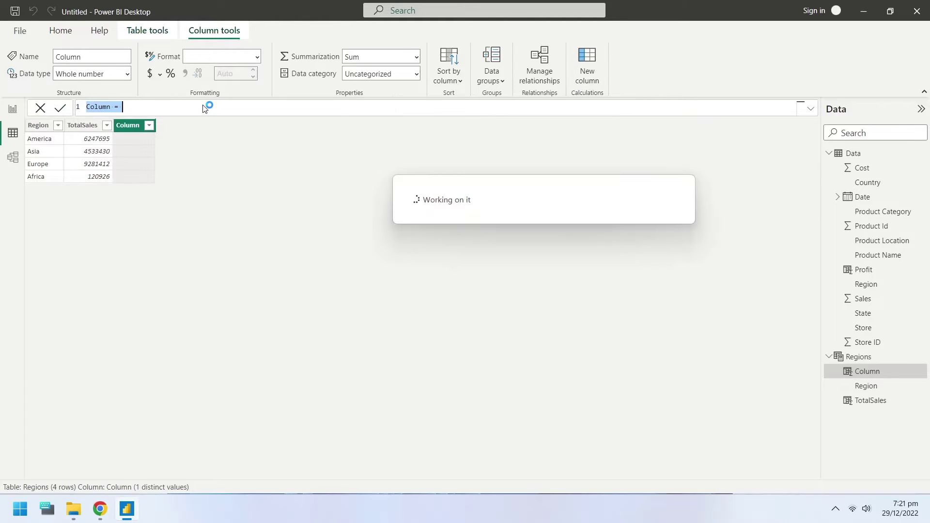
Paste the TotalSales formula and change both Sales references to Profit to make TotalProfit.
text(TotalSales = calculate(sum(Data[Sales]),Data[Region]=EARLIER(Regions[Region])))
drag(125, 109, 111, 110)
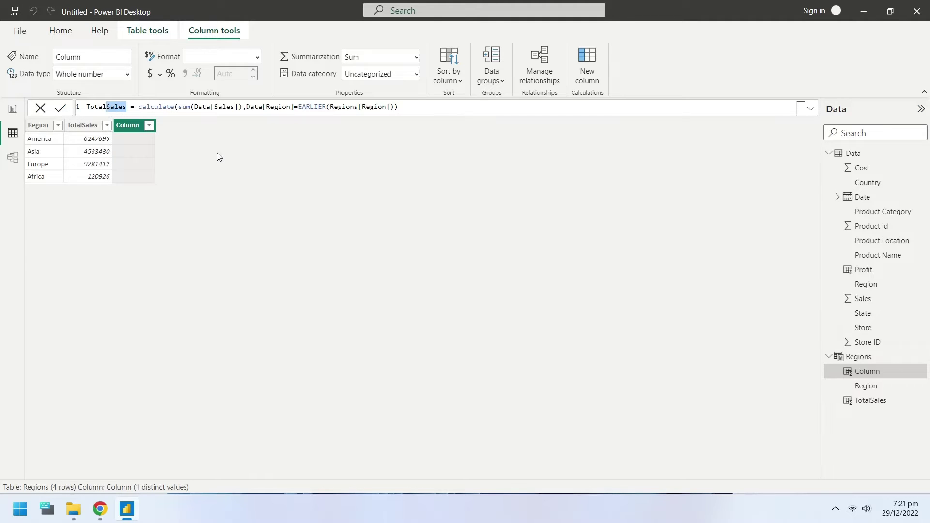
text(Profit)
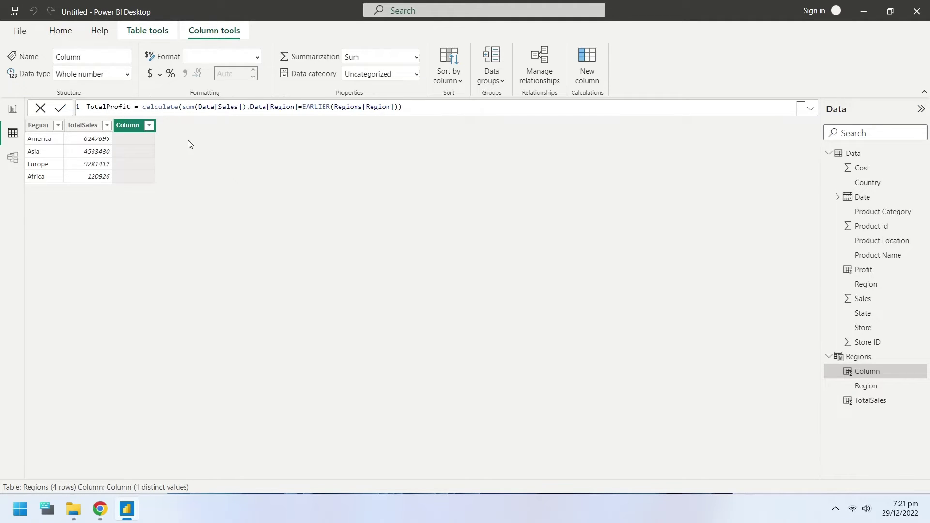
drag(107, 106, 124, 117)
drag(238, 107, 222, 107)
text(Profit)
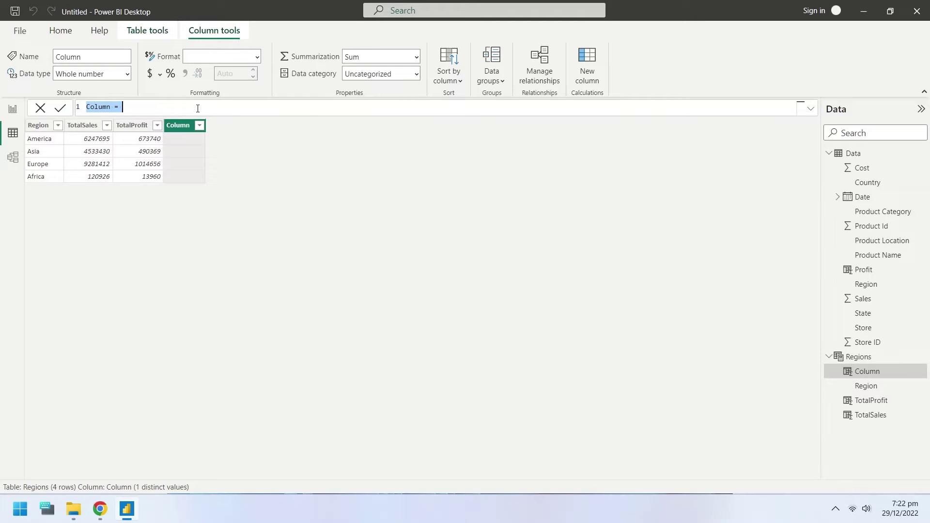
Add the column Performance = Regions[TotalProfit]/Regions[TotalSales]*100 to Regions.
text(Performance)
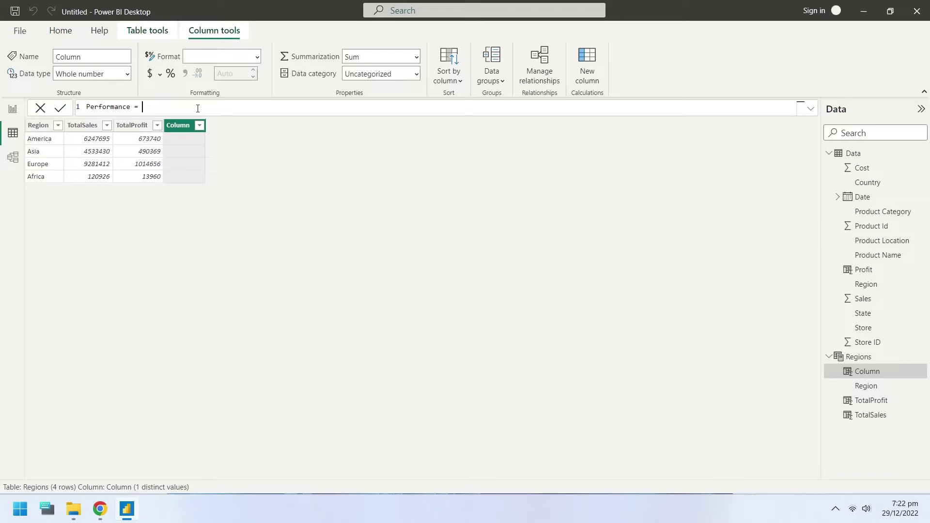
text( = total)
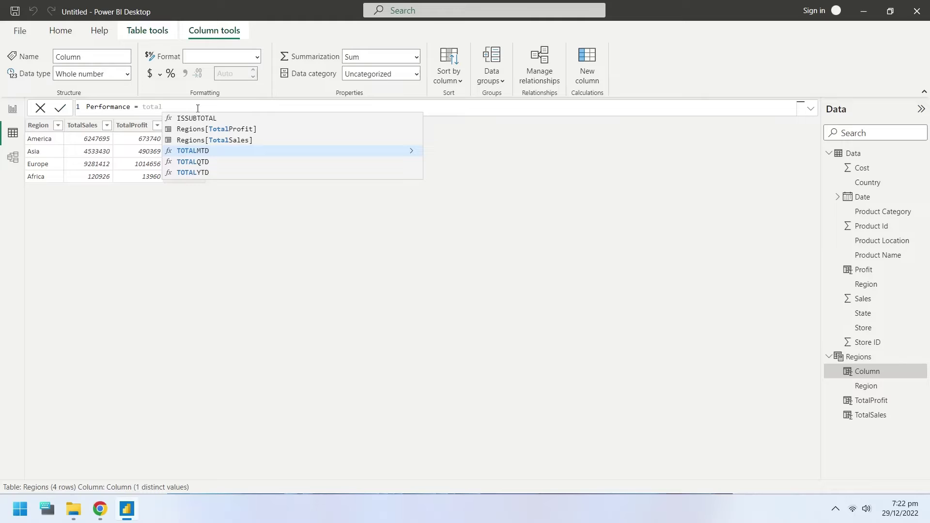
text(pro)
key(Tab)
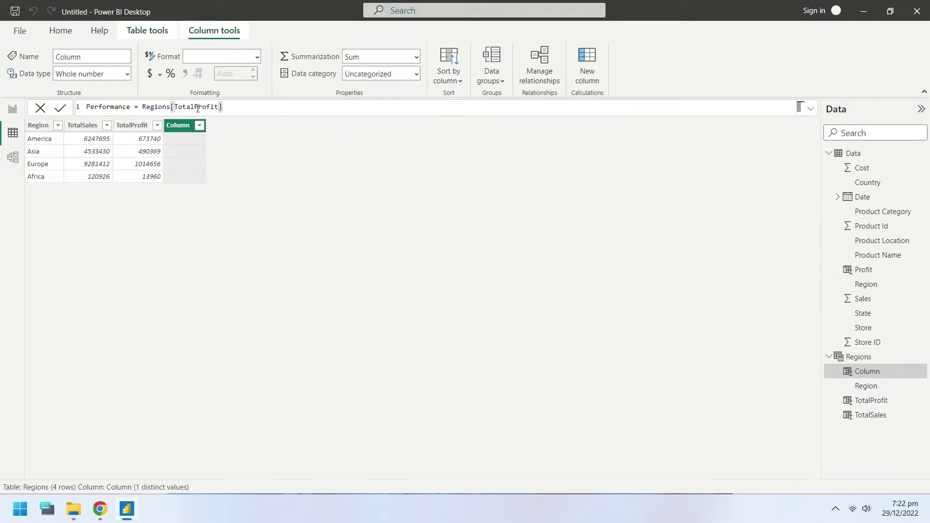
text(/totalsal)
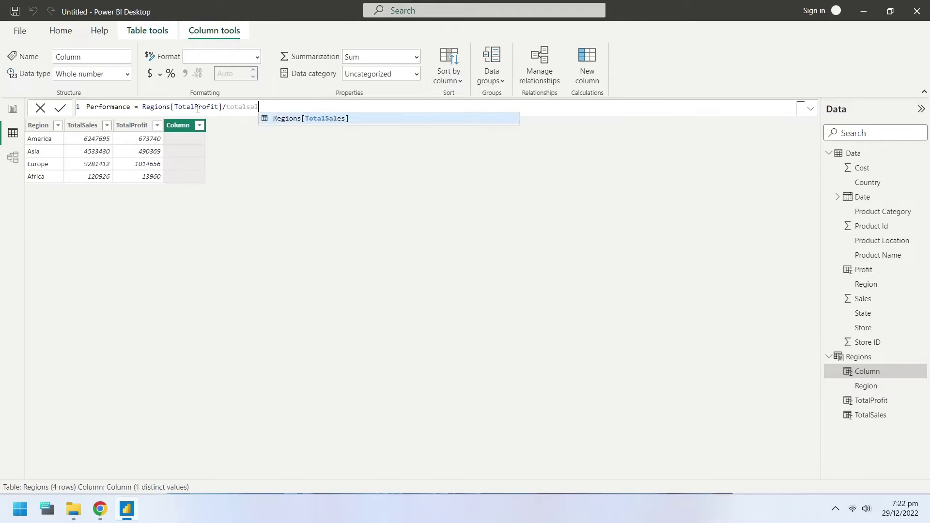
key(Tab)
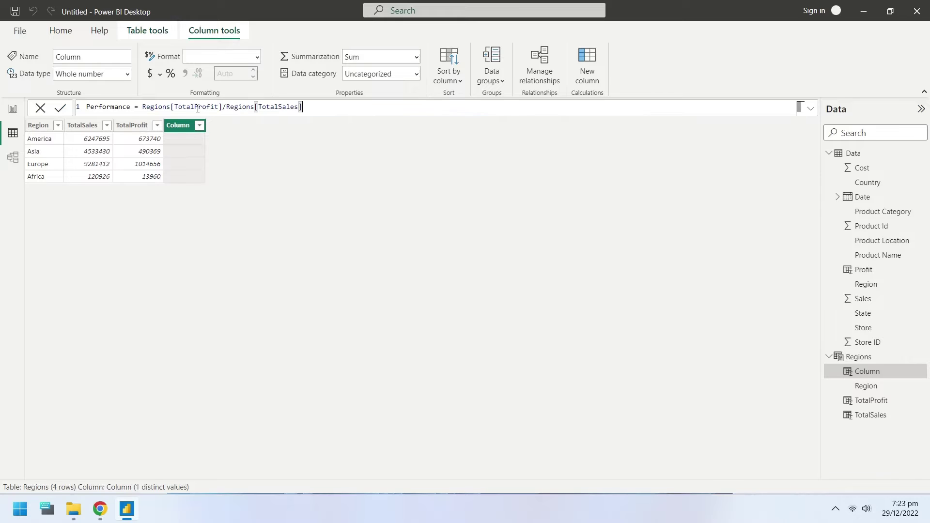
text(*100)
key(Return)
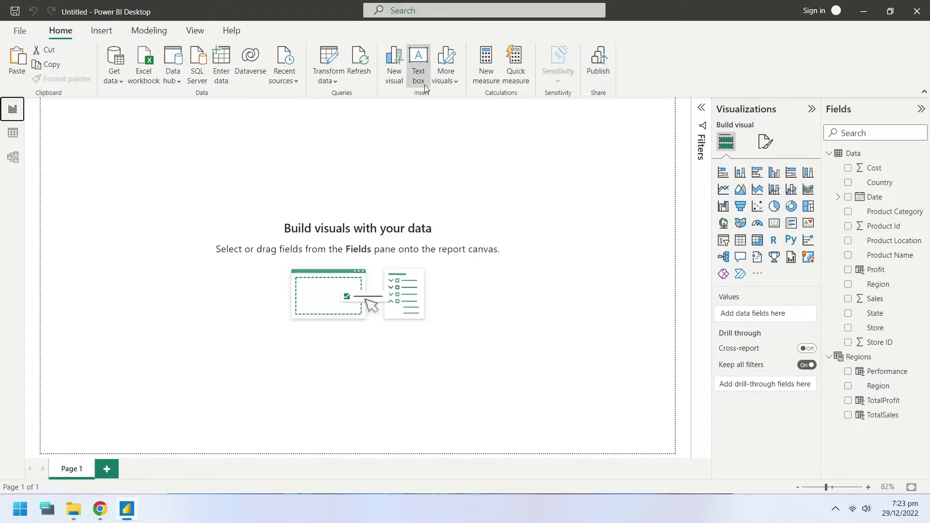
Add a 'Regional Performance' title text box and widen it across the page top.
click(419, 87)
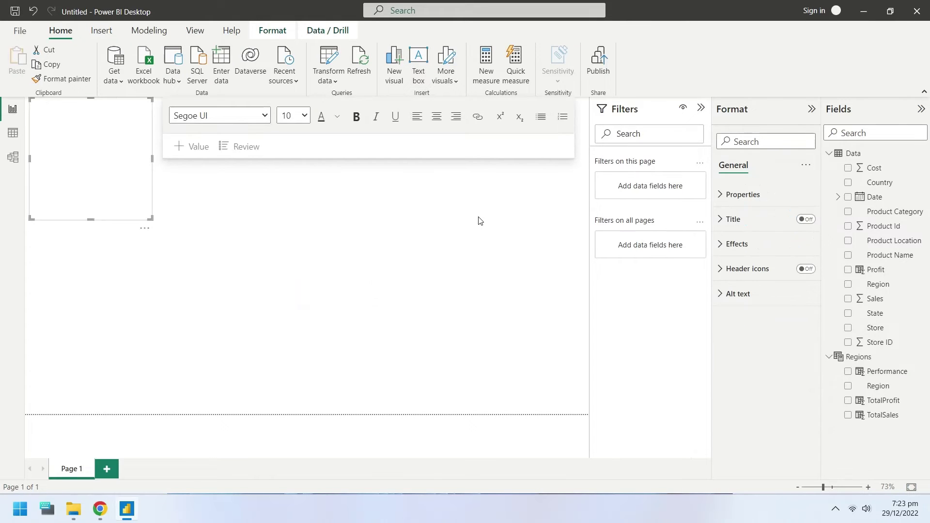
text(Regional Performance)
key(Escape)
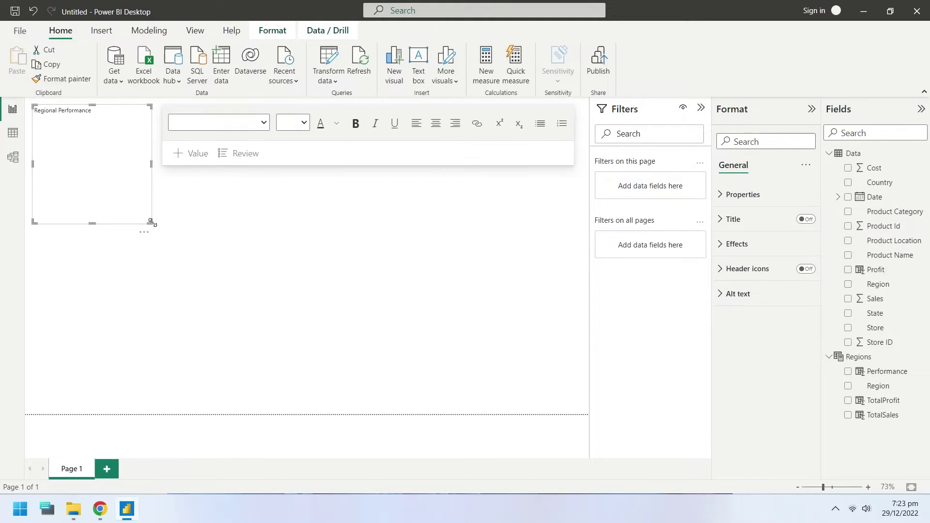
drag(151, 222, 581, 153)
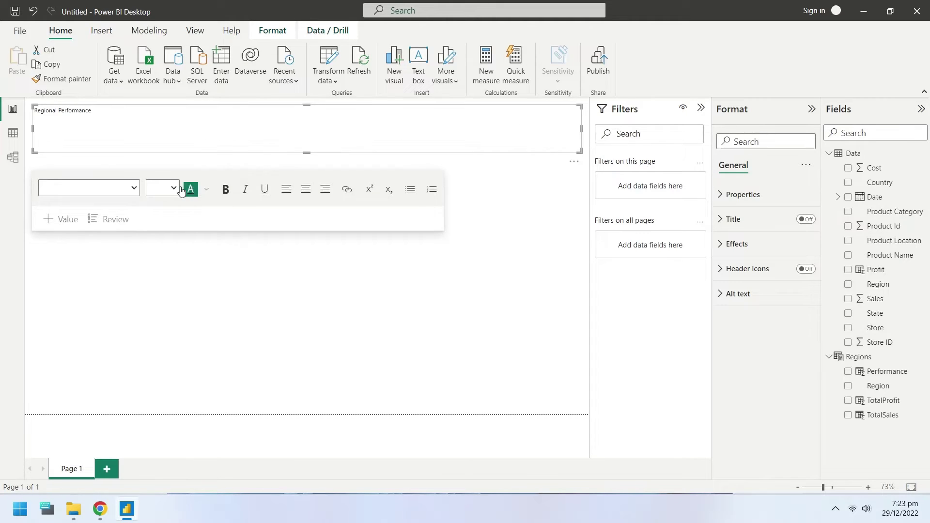
Make the title text 40-point bold Segoe UI and fit the box to it.
click(168, 188)
click(159, 376)
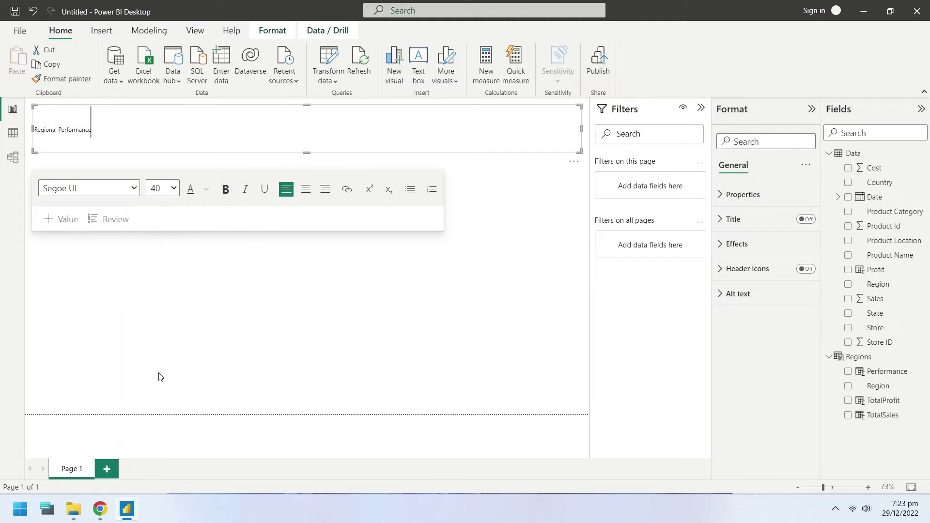
drag(155, 127, 6, 130)
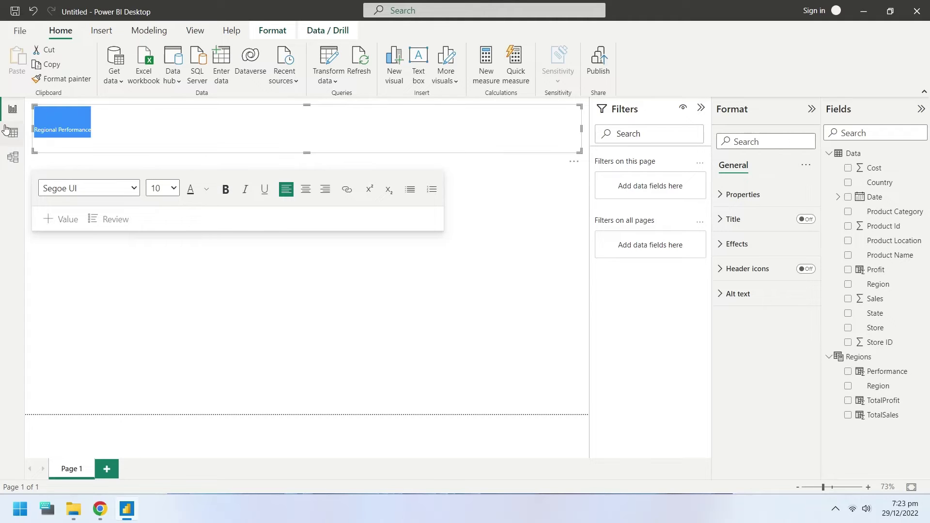
click(173, 189)
click(160, 374)
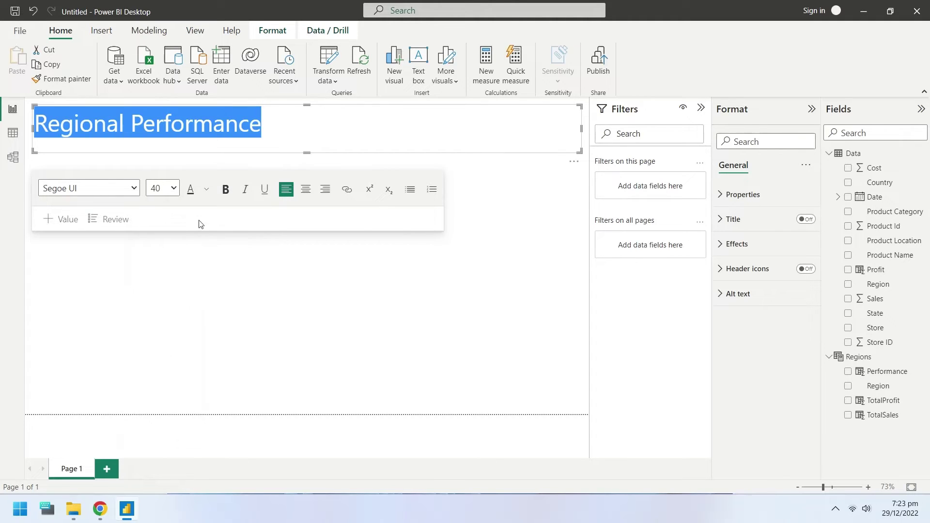
click(224, 190)
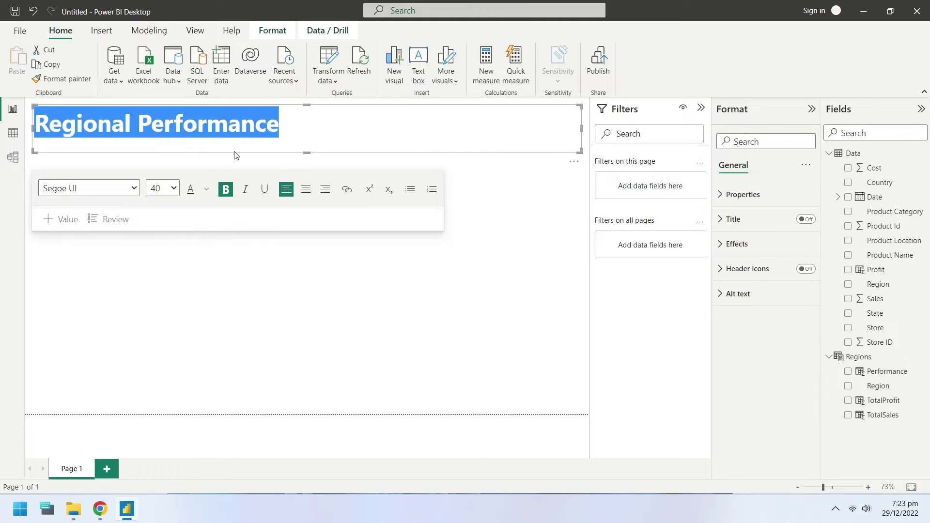
drag(308, 152, 305, 146)
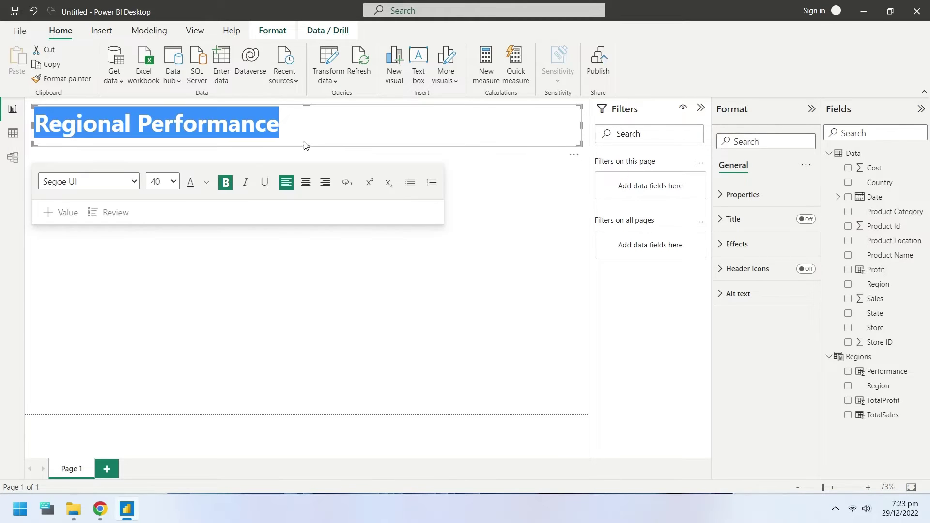
Turn on the visual border for the title box under Effects.
click(737, 245)
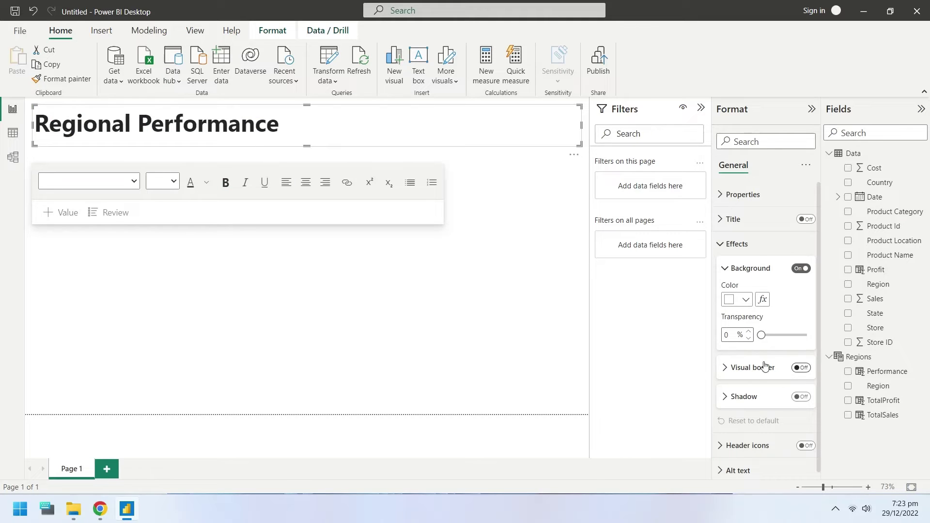
click(801, 368)
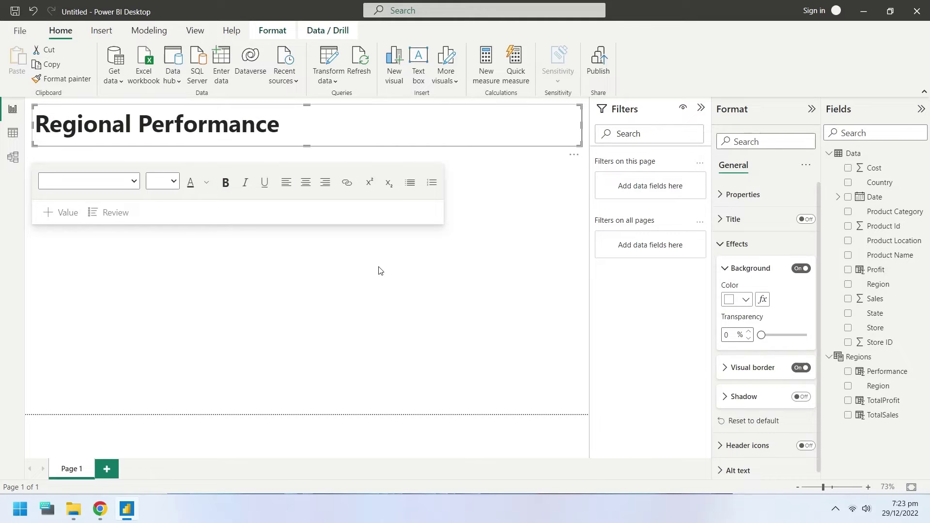
click(307, 142)
click(133, 217)
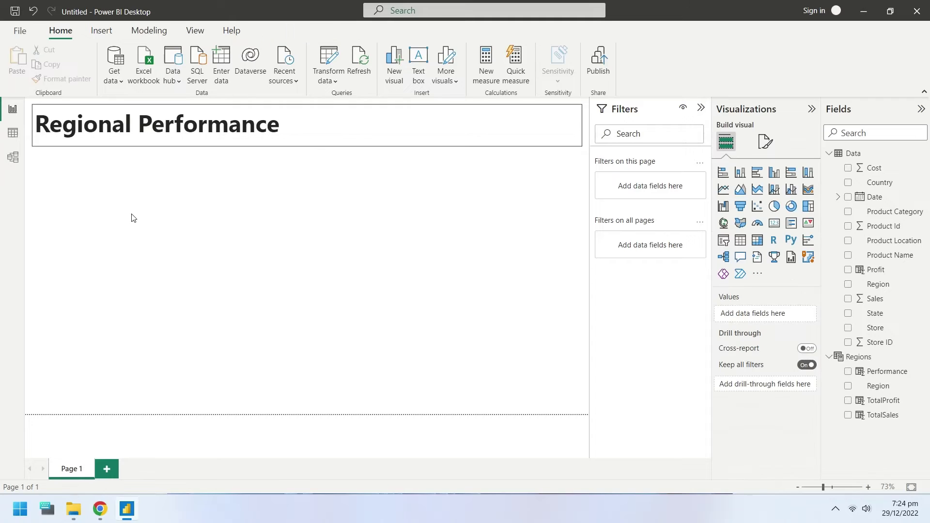
Add a map of Country sized by Profit, filling the left half beneath the title.
click(723, 224)
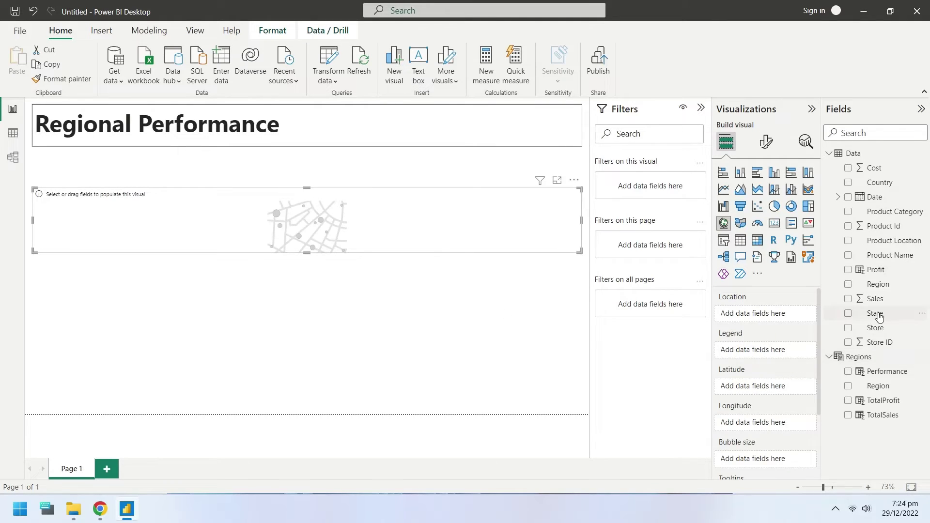
click(848, 183)
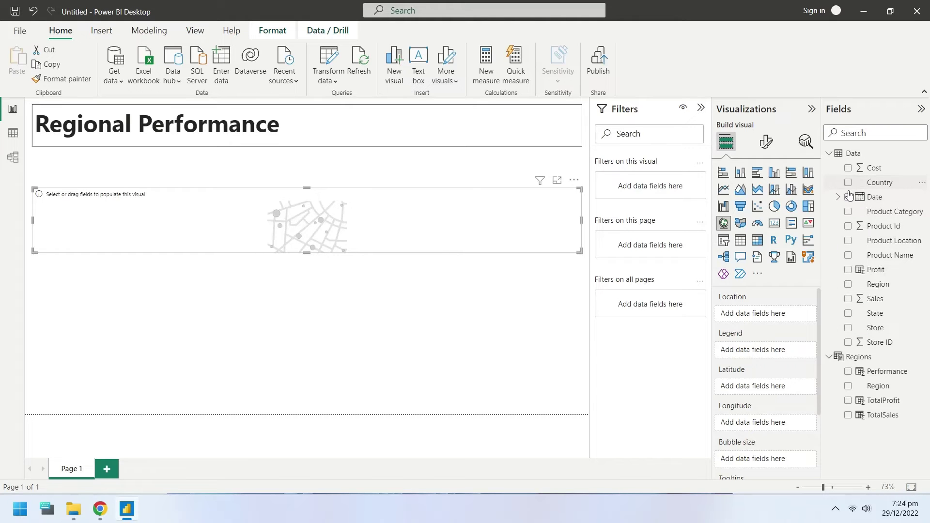
click(849, 270)
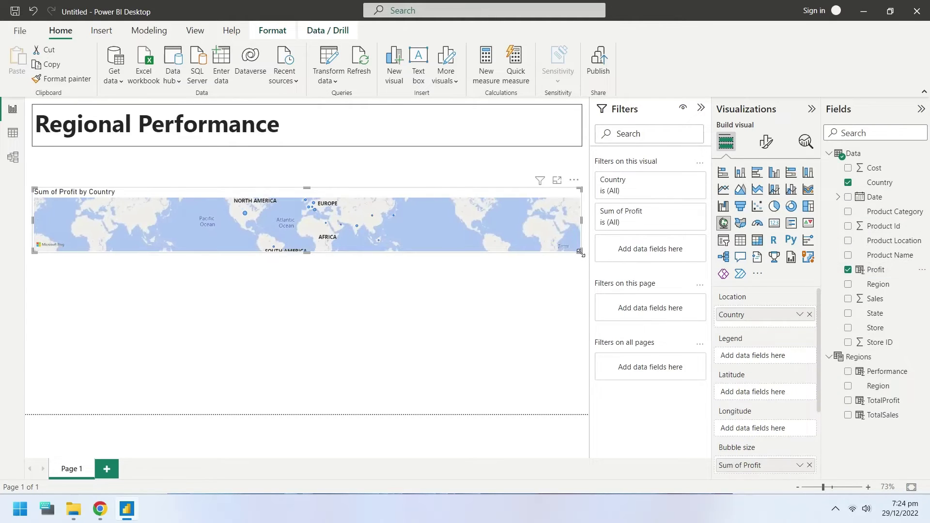
drag(579, 251, 461, 343)
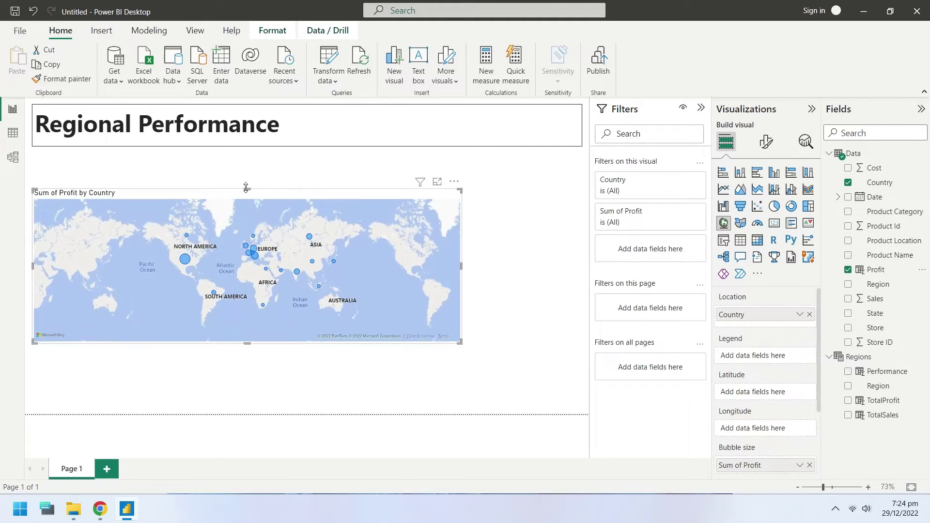
drag(247, 187, 247, 154)
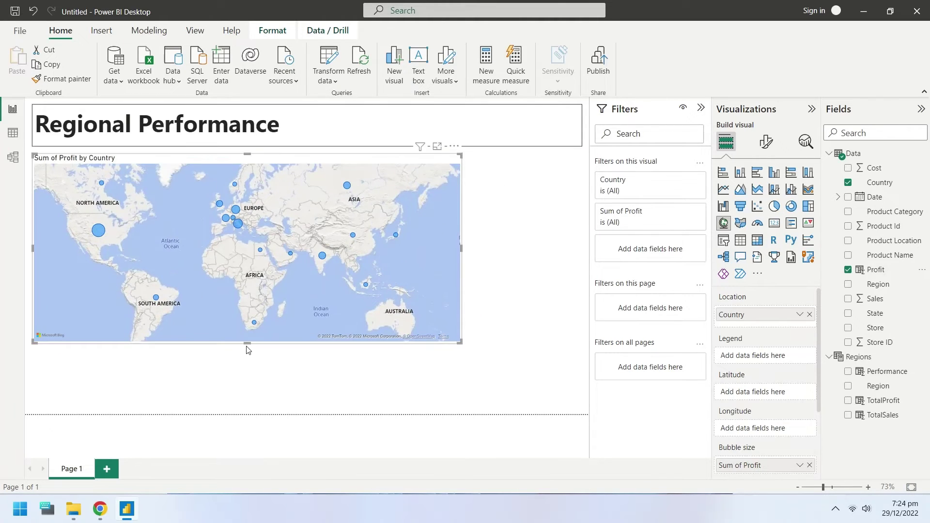
drag(247, 343, 247, 294)
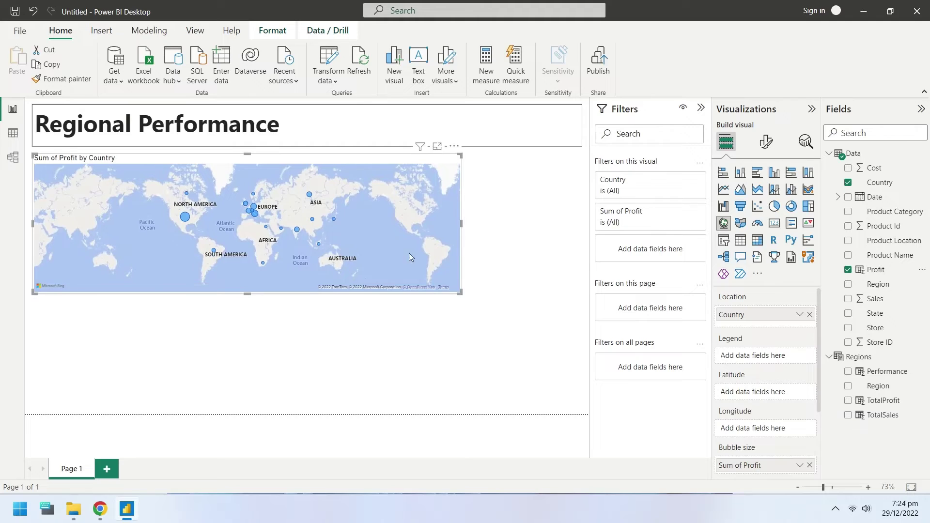
drag(462, 223, 436, 224)
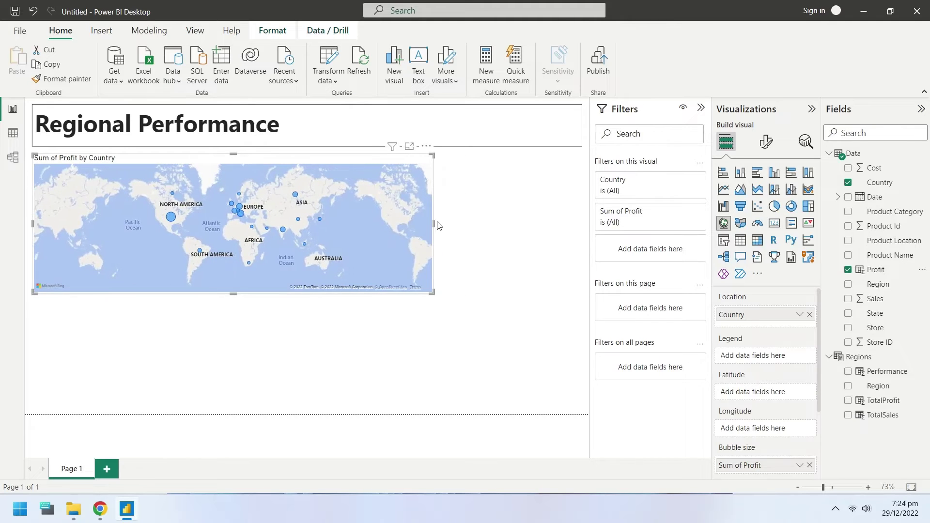
click(533, 258)
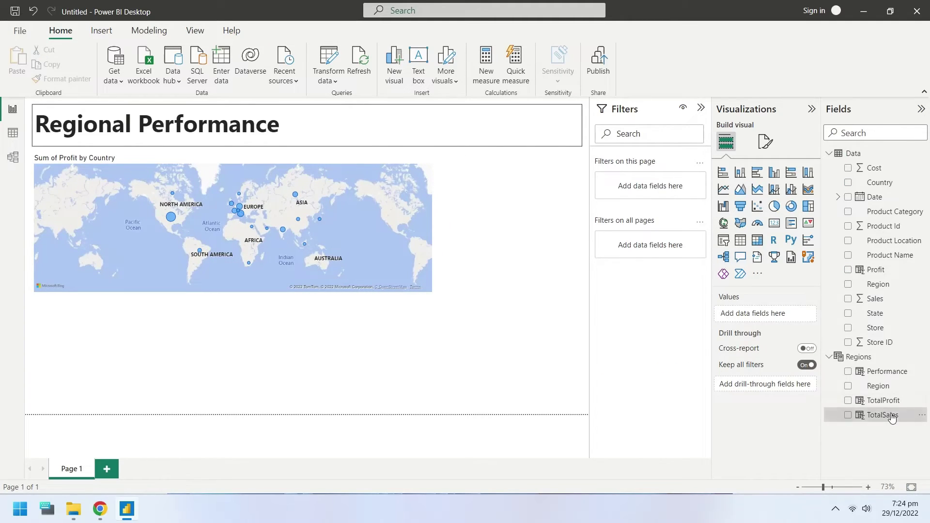
Build a matrix of TotalSales, TotalProfit and Performance by Region and place it right of the map.
drag(884, 415, 567, 306)
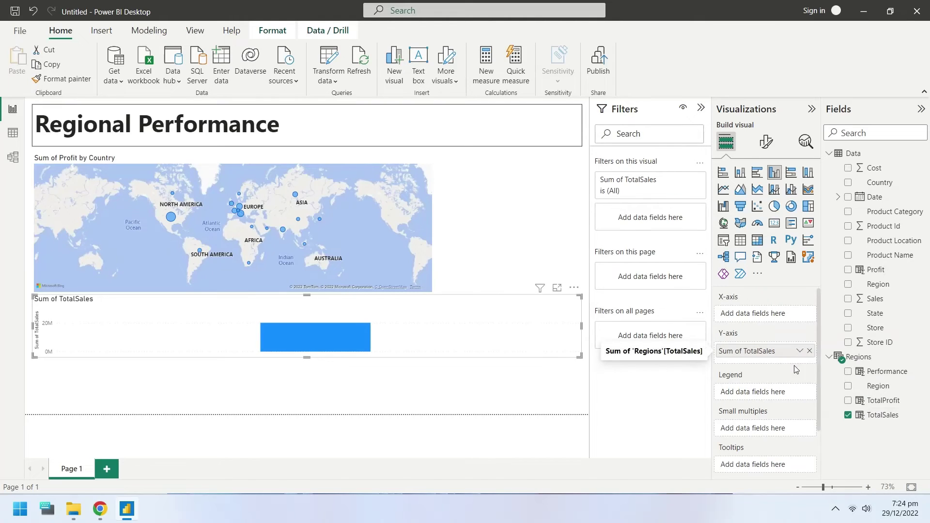
click(848, 401)
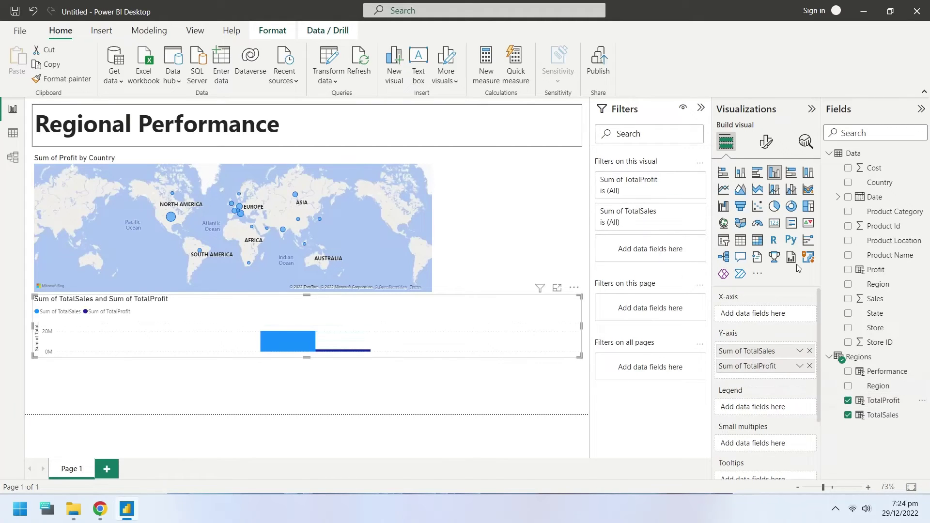
click(757, 241)
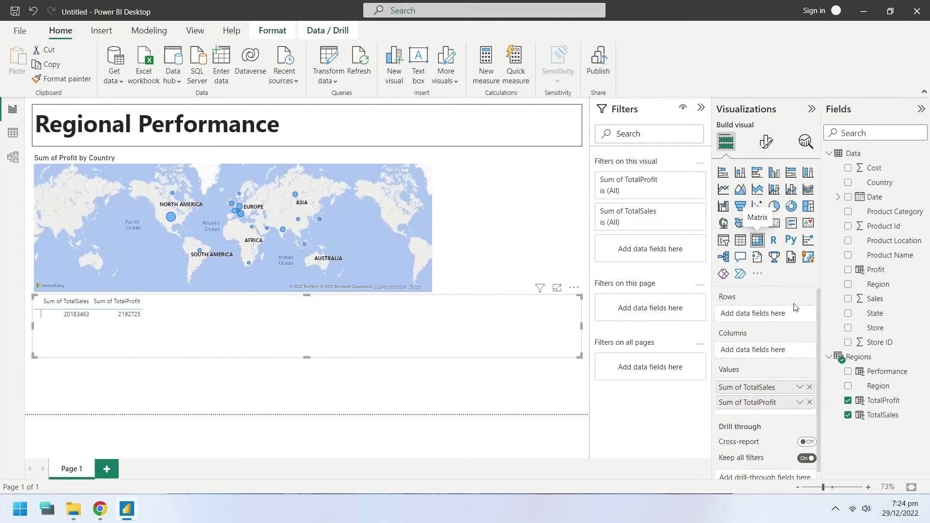
click(848, 386)
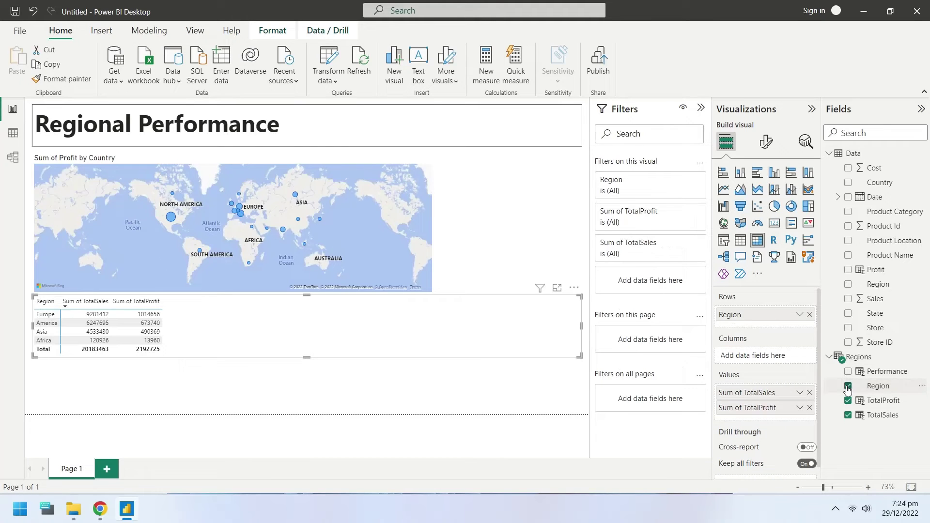
click(848, 371)
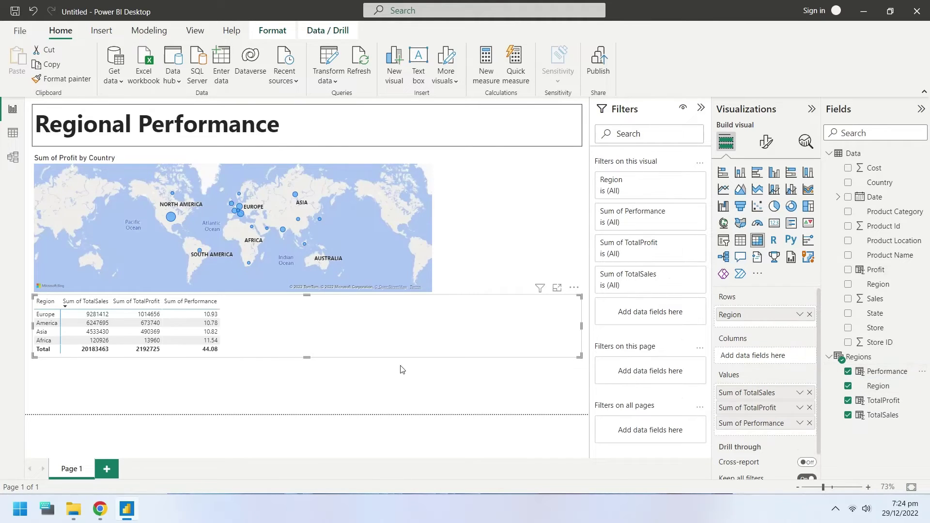
drag(581, 325, 222, 325)
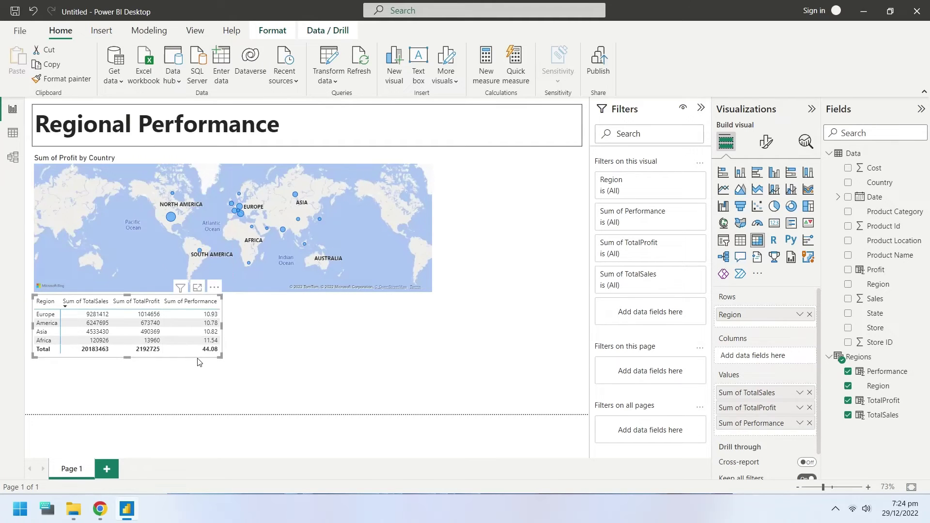
drag(198, 363, 555, 228)
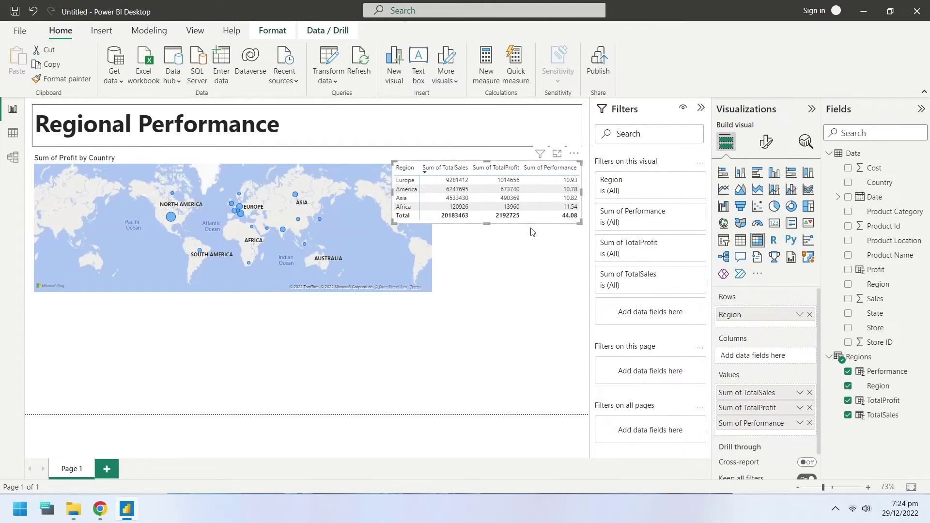
Turn on visual borders for the matrix and the map, narrowing the map slightly.
click(766, 142)
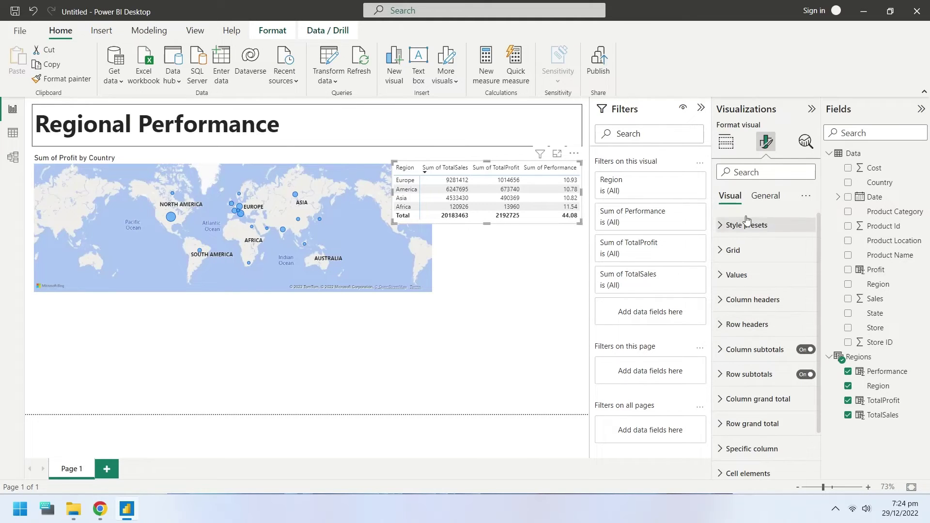
click(764, 195)
click(736, 276)
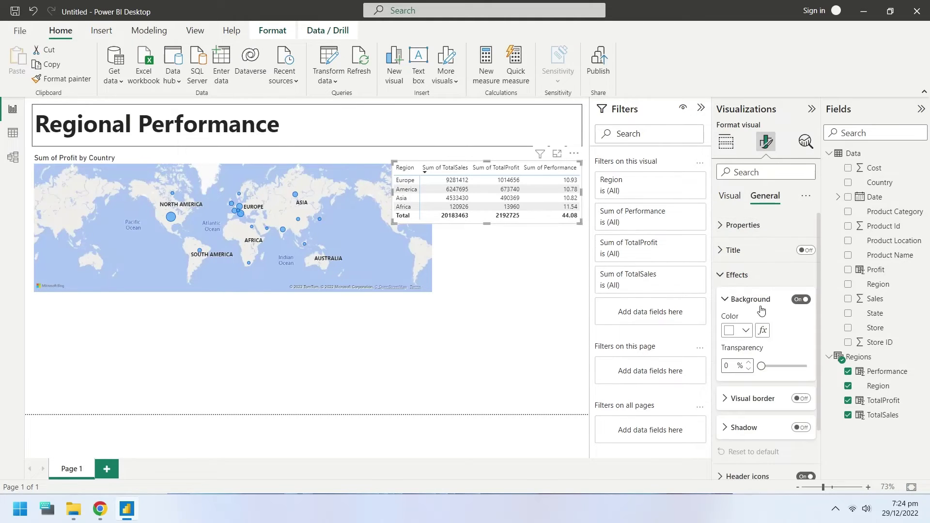
click(801, 399)
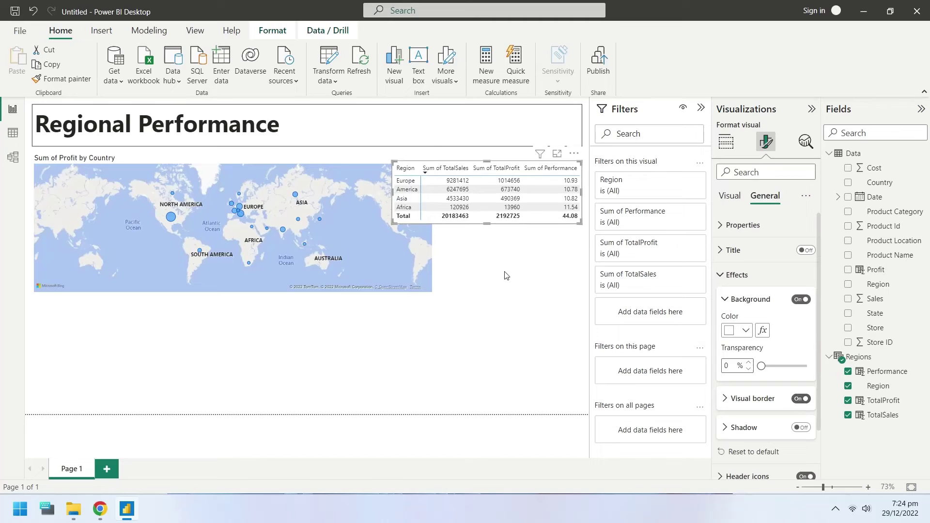
click(425, 254)
drag(433, 224, 391, 231)
click(800, 398)
click(433, 289)
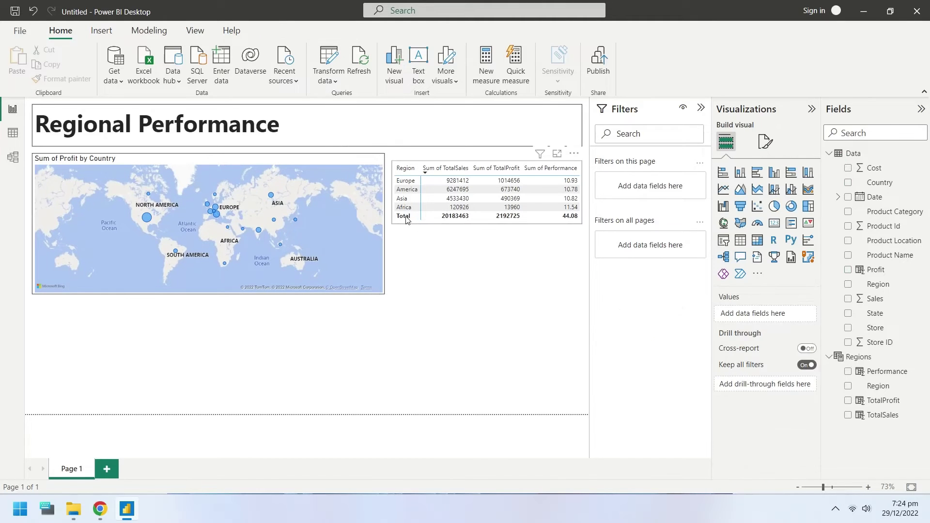
drag(406, 219, 407, 212)
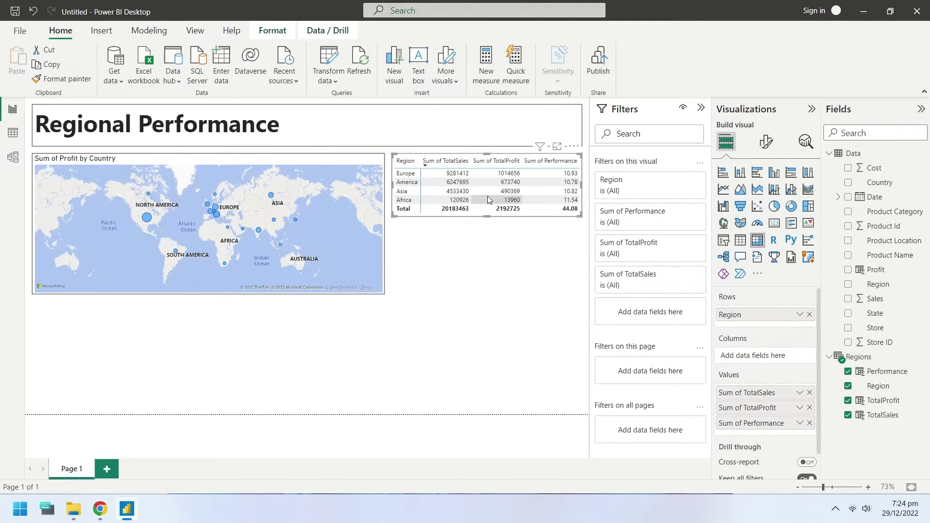
Rename the matrix values to Total Sales and Total Profit, dropping the 'Sum of' prefix.
double_click(746, 392)
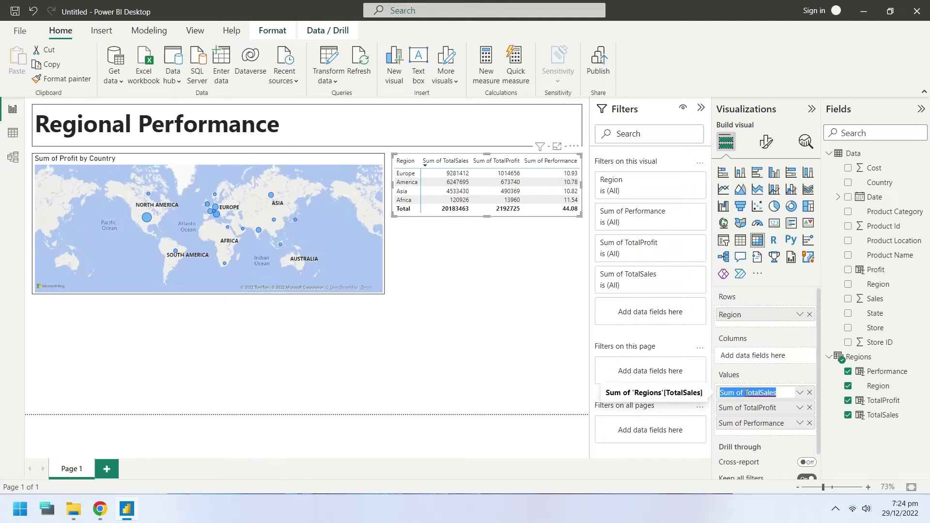
drag(747, 393, 720, 394)
key(BackSpace)
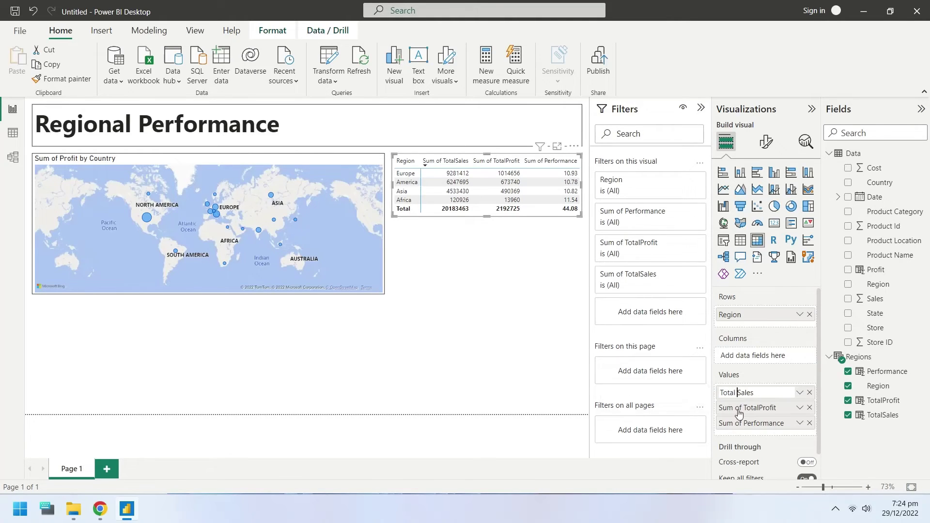
key(Return)
double_click(745, 407)
click(745, 407)
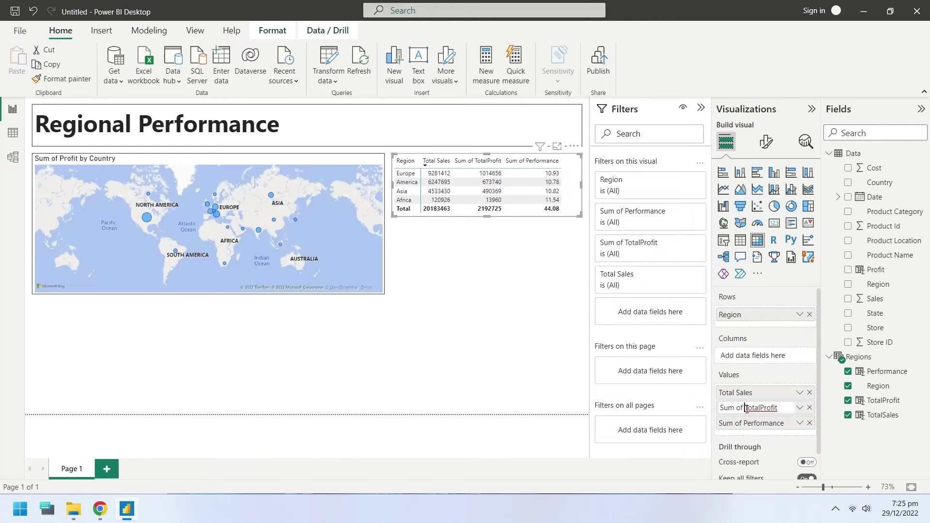
drag(745, 407, 721, 407)
key(BackSpace)
click(735, 407)
key(Return)
Rename the matrix's Sum of Performance value to Performance.
double_click(745, 423)
click(745, 423)
drag(740, 423, 720, 423)
key(BackSpace)
key(Return)
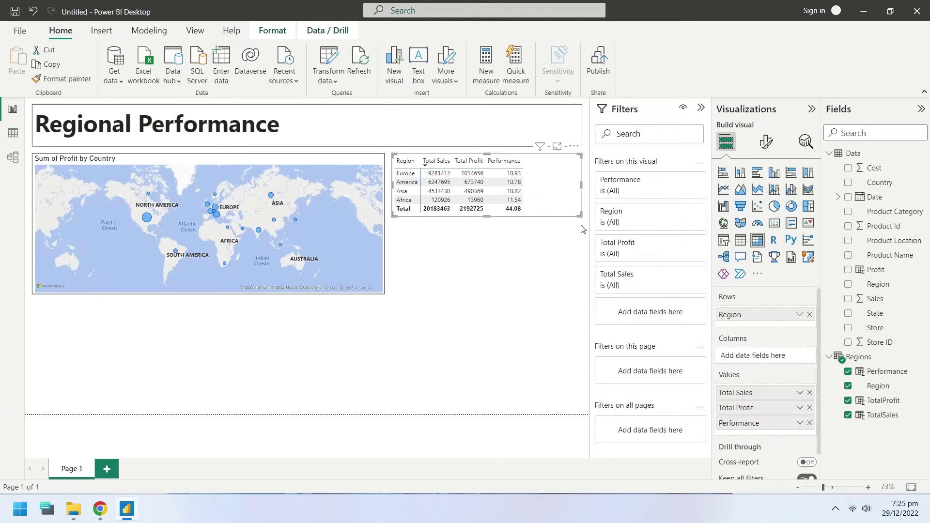
Narrow the region matrix, move it right to the page edge, and widen the map toward it.
drag(581, 185, 532, 184)
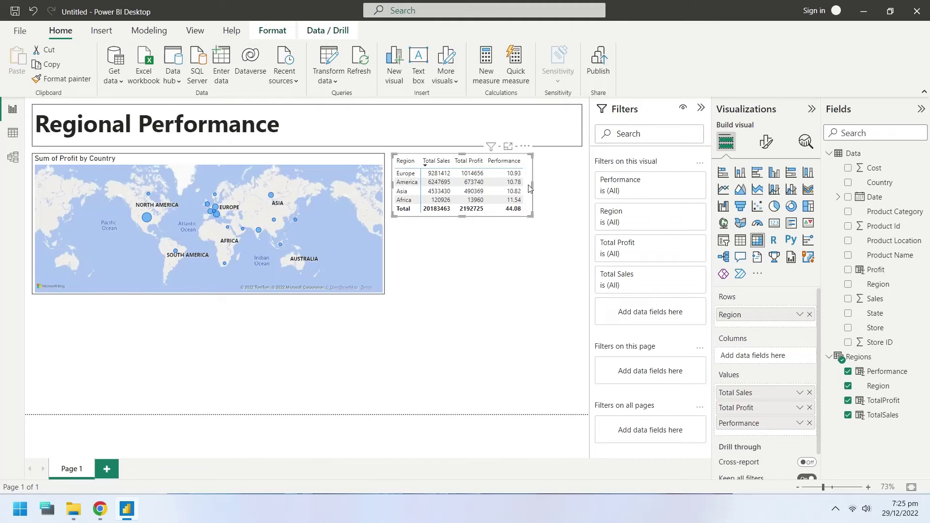
drag(509, 213, 557, 213)
click(381, 228)
drag(385, 228, 434, 228)
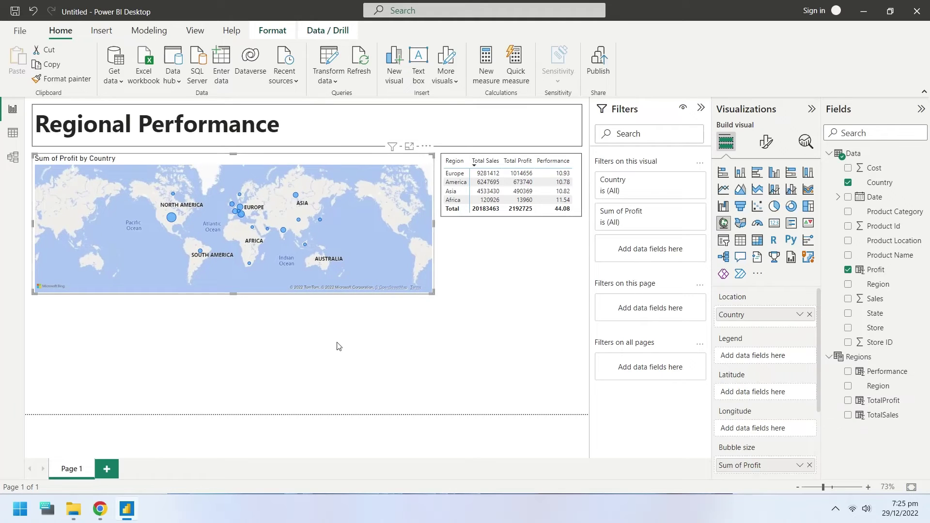
Add a pie chart of TotalProfit by Region below the map and make it narrower.
click(321, 364)
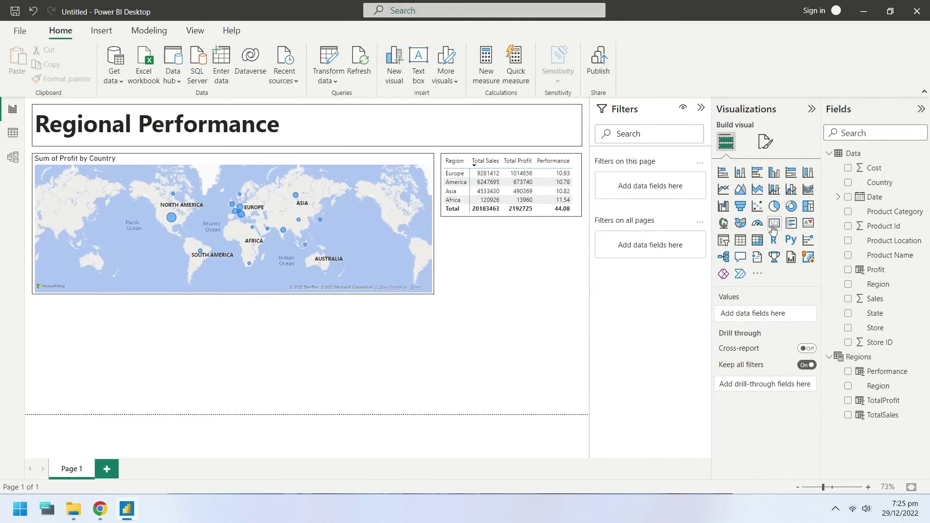
click(774, 206)
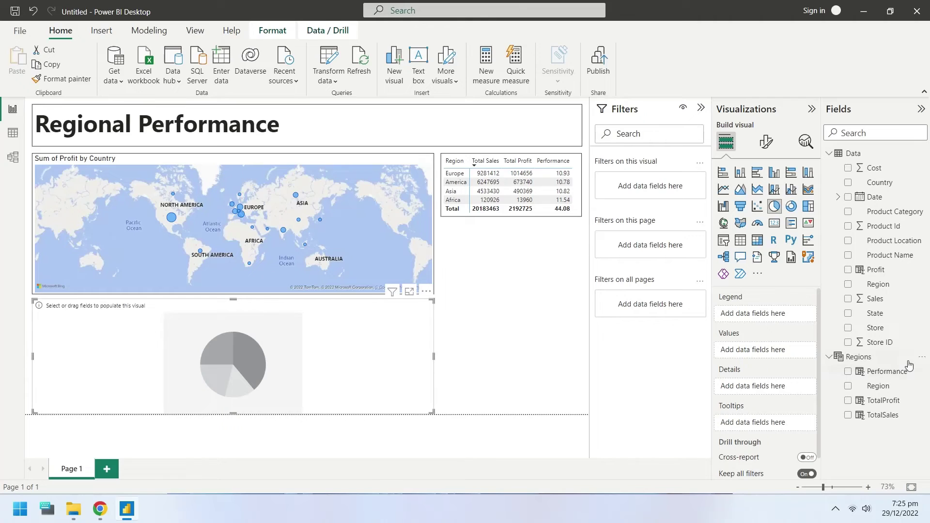
click(848, 401)
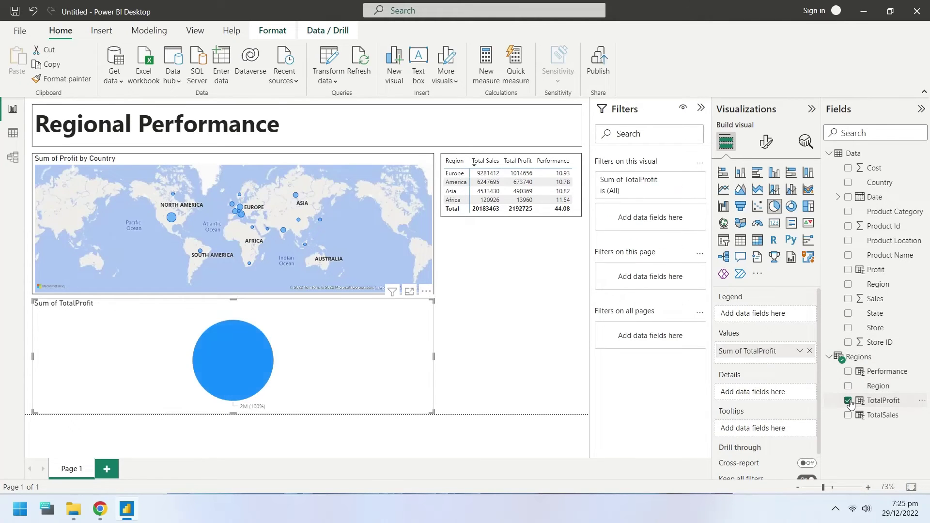
click(848, 386)
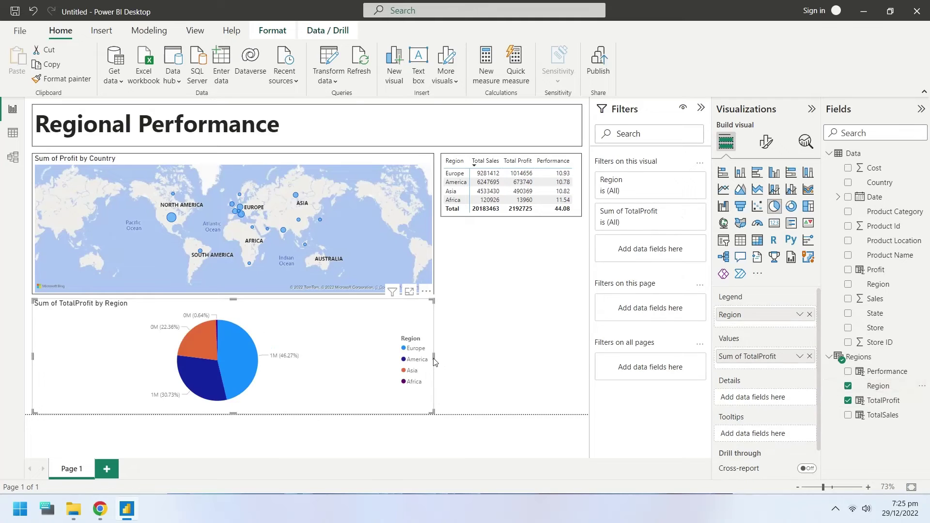
drag(366, 359, 229, 362)
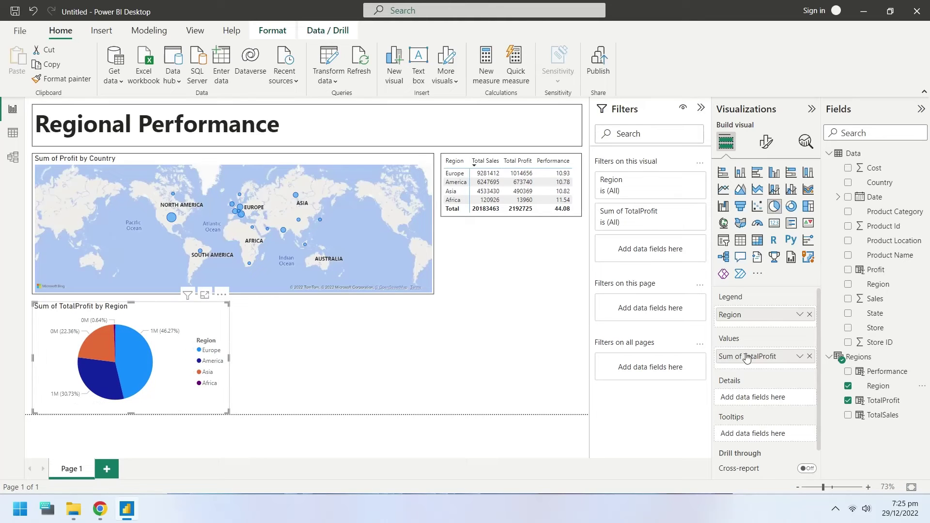
Turn on the pie chart's visual border under General > Effects.
click(766, 142)
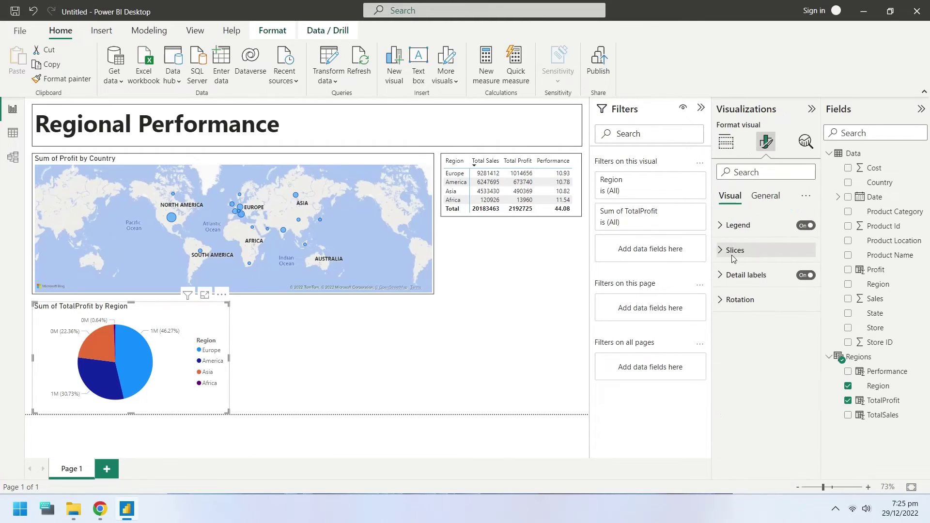
click(765, 196)
click(736, 274)
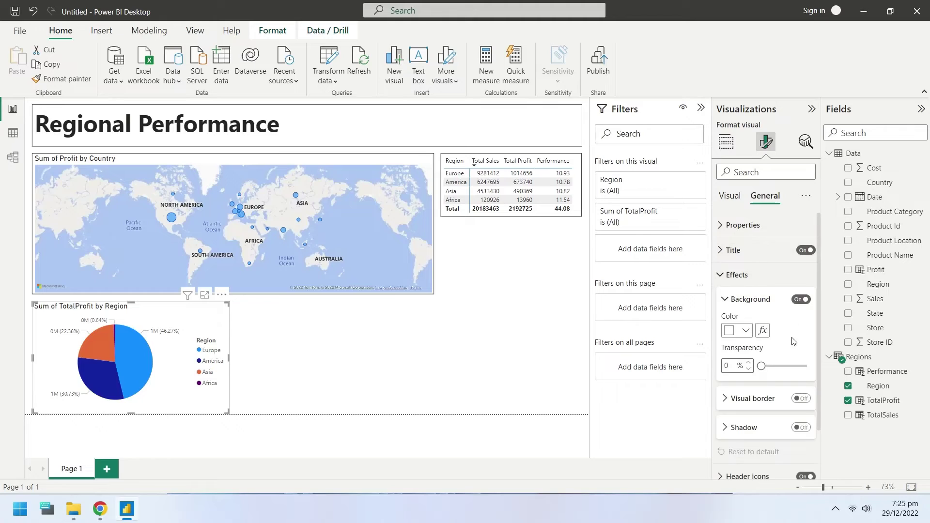
click(801, 398)
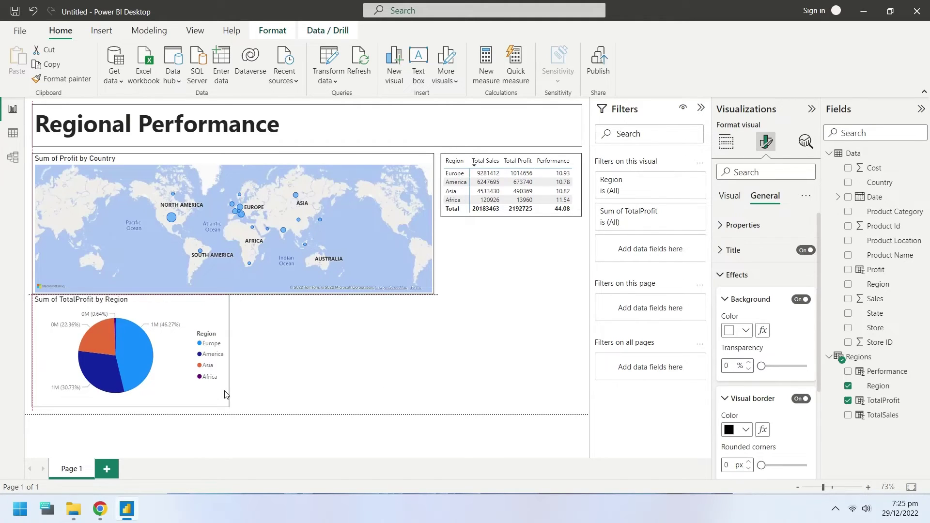
click(138, 310)
click(730, 196)
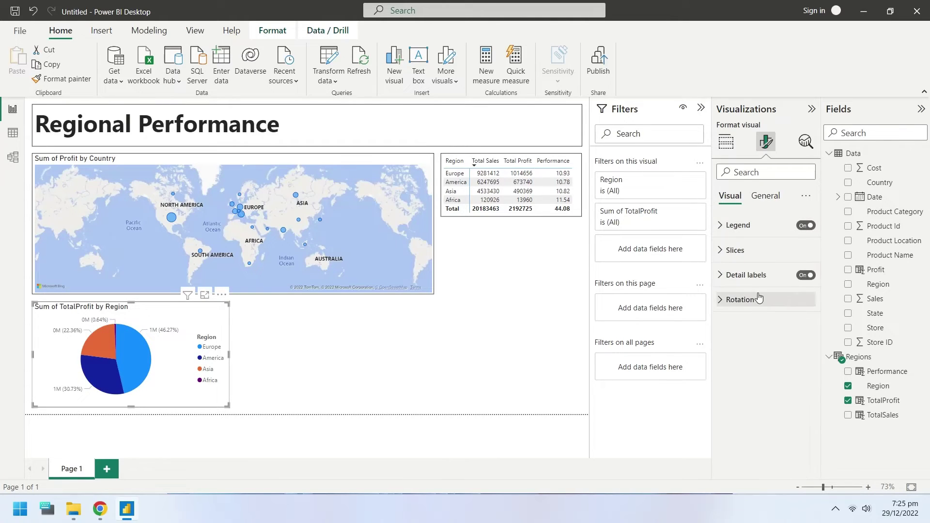
click(728, 143)
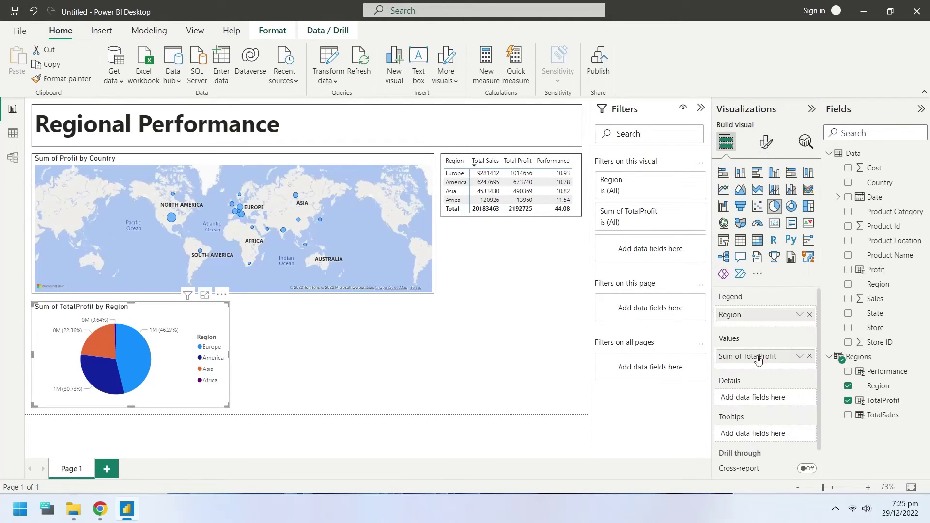
Rename the pie's Sum of TotalProfit value to Total Profit.
double_click(755, 356)
click(746, 356)
drag(746, 357, 696, 358)
key(BackSpace)
right_click(737, 356)
click(748, 403)
key(Return)
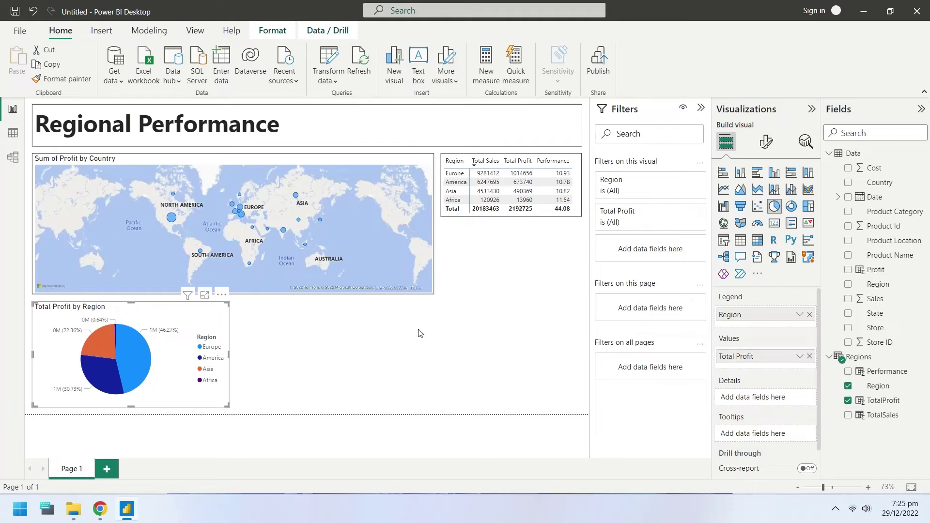
Duplicate the Total Profit pie with Ctrl+C/Ctrl+V and place the copy beside it.
click(392, 354)
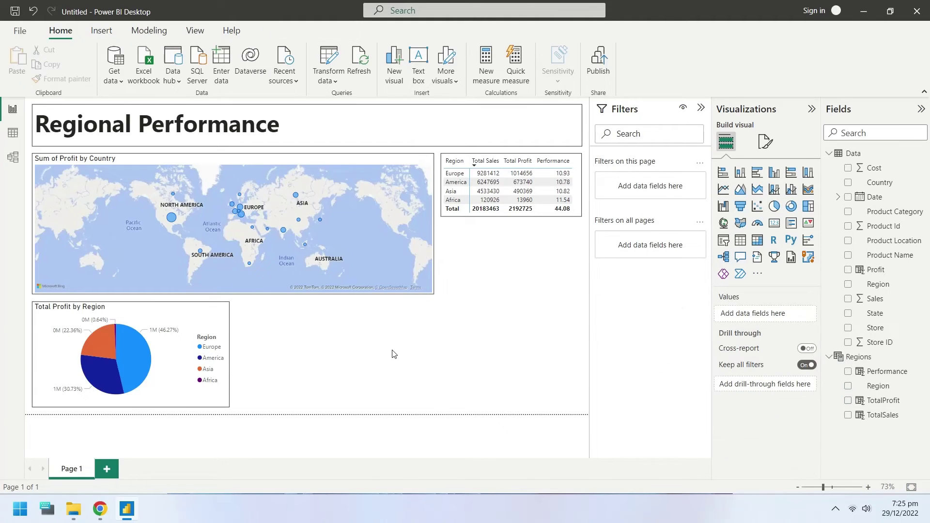
click(227, 320)
key(ctrl+c)
key(ctrl+v)
drag(335, 321, 400, 321)
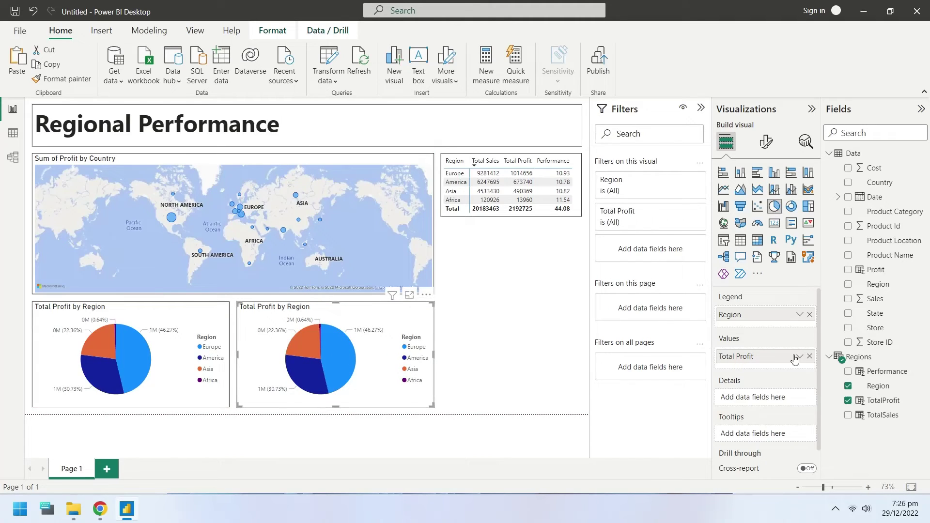
Swap the duplicate pie's values to TotalSales and rename the field Total Sales.
click(809, 356)
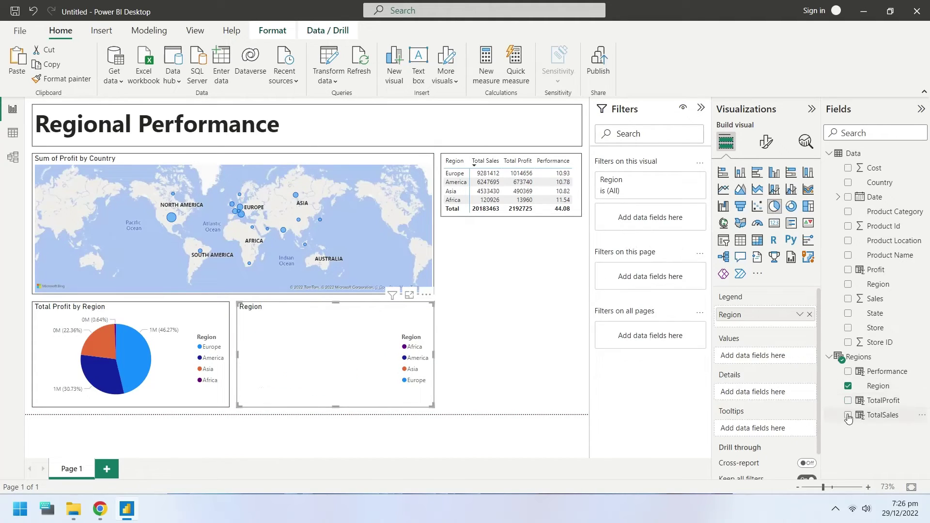
drag(848, 418, 770, 357)
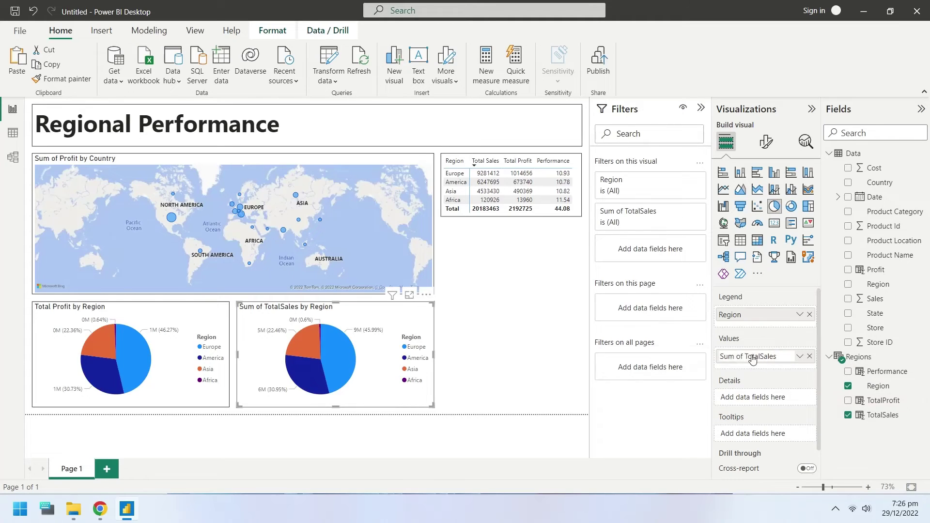
double_click(752, 359)
click(745, 357)
drag(721, 353, 712, 356)
key(BackSpace)
click(735, 357)
key(Return)
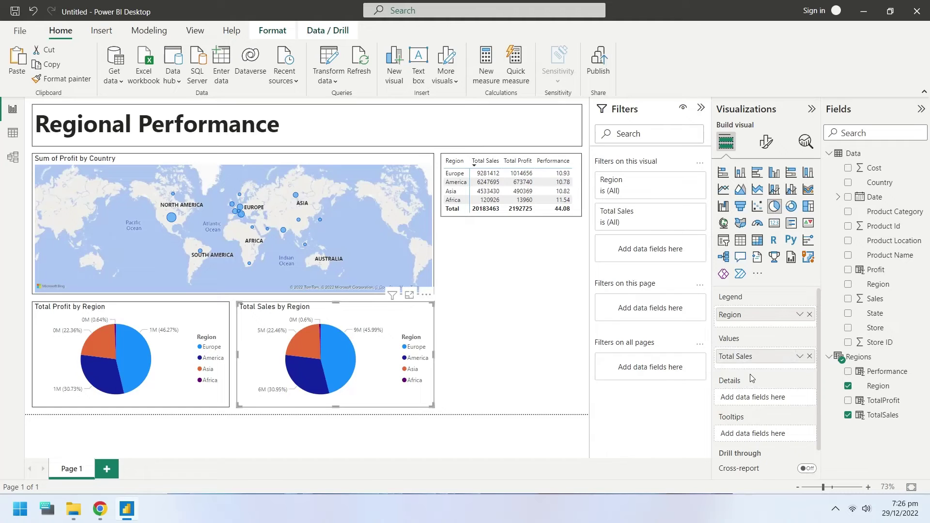
click(489, 330)
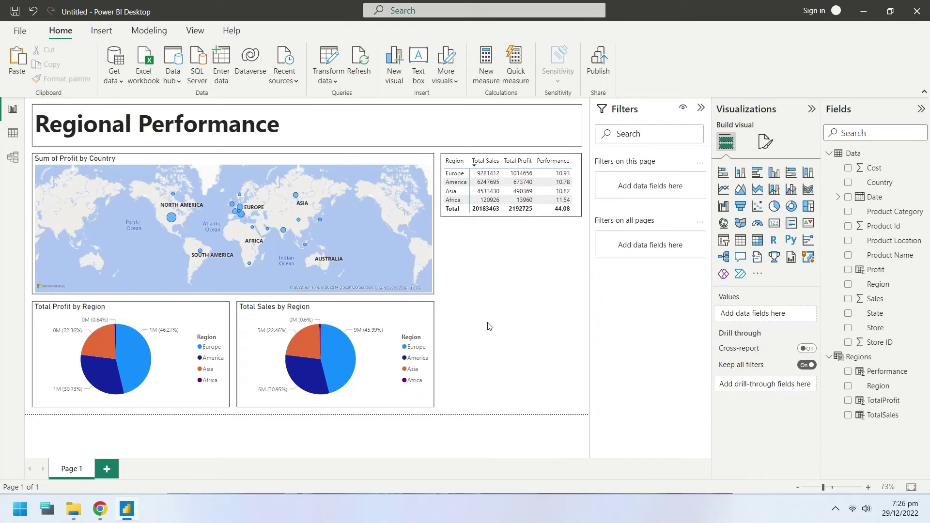
Add a line and stacked column chart and size it taller, below the matrix.
click(790, 190)
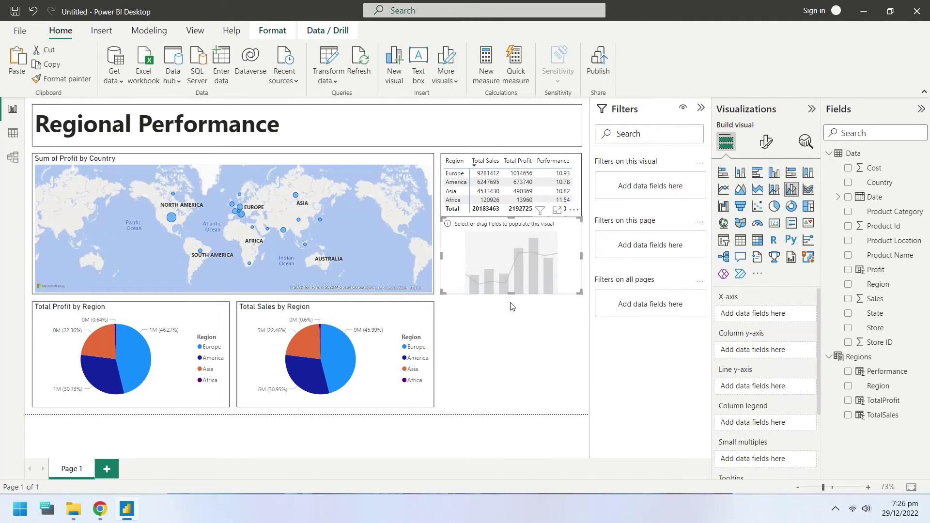
drag(511, 293, 500, 407)
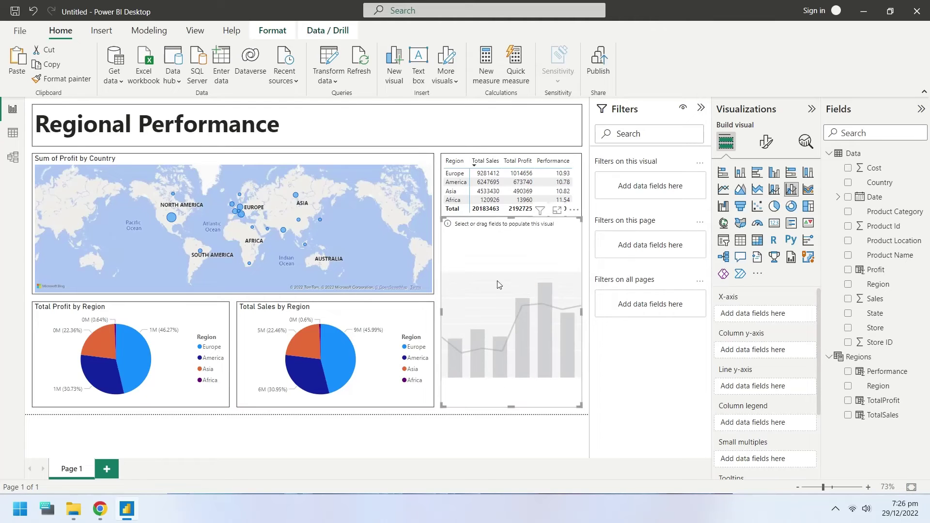
drag(512, 217, 512, 225)
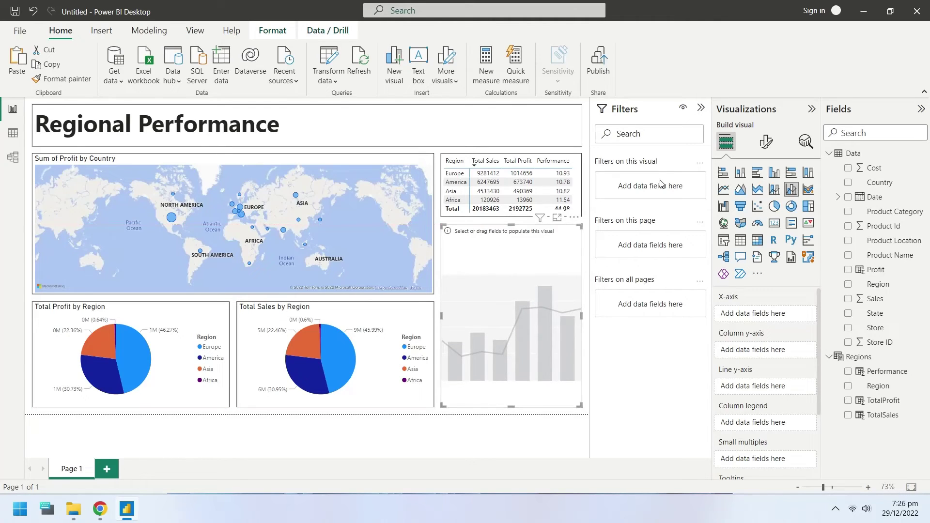
click(766, 142)
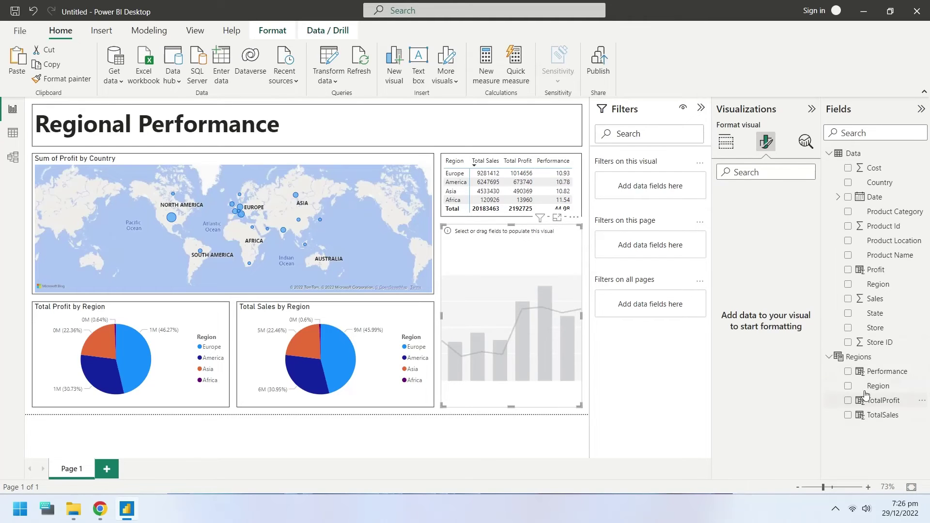
Add Region, TotalProfit, TotalSales and Performance to the combo chart.
click(849, 387)
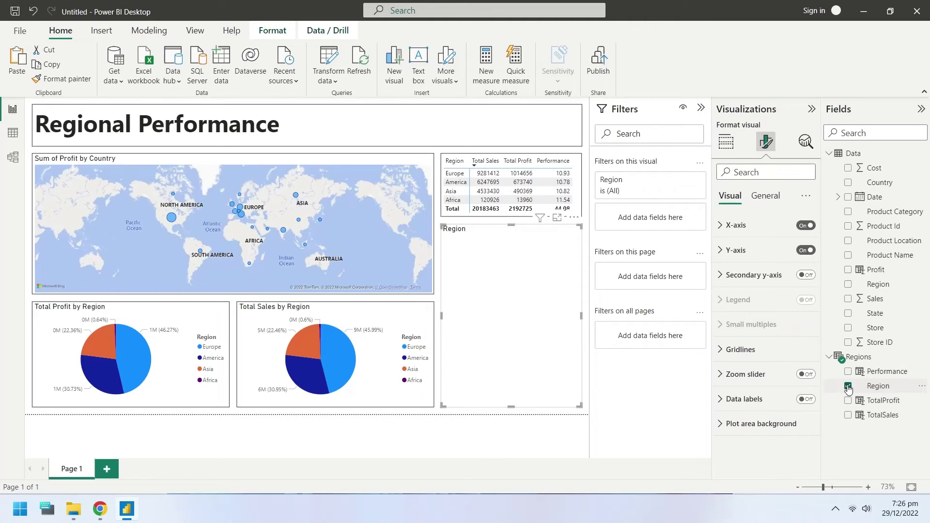
click(849, 400)
click(849, 416)
click(848, 371)
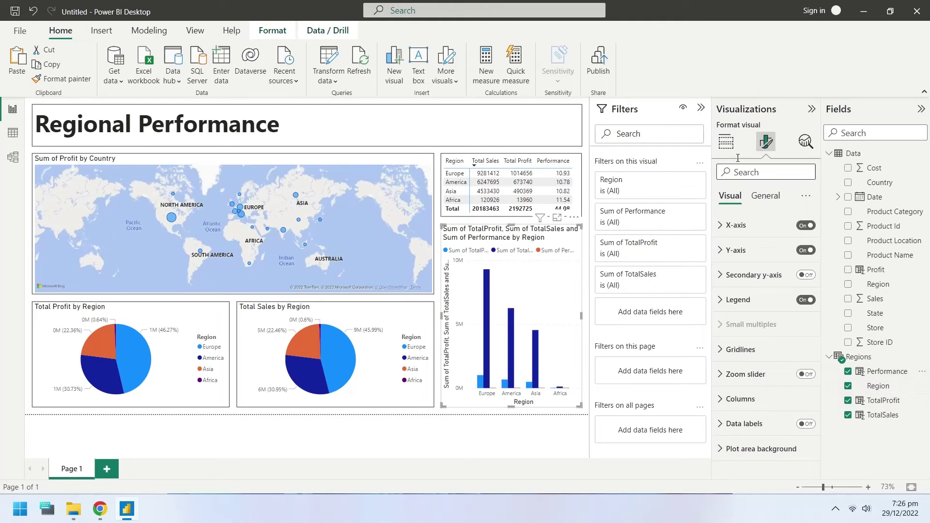
click(726, 142)
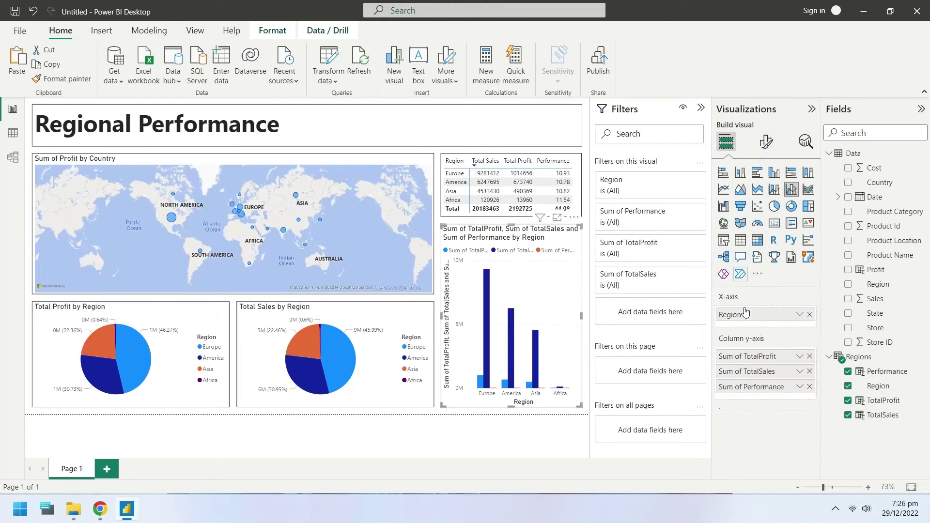
Summarise Performance, TotalSales and TotalProfit as Average in the combo chart.
double_click(749, 389)
click(799, 387)
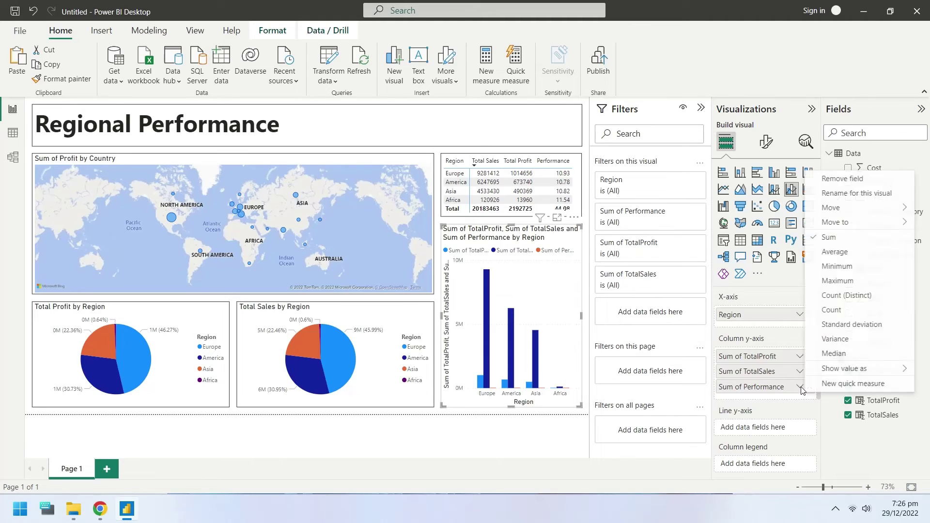
click(835, 252)
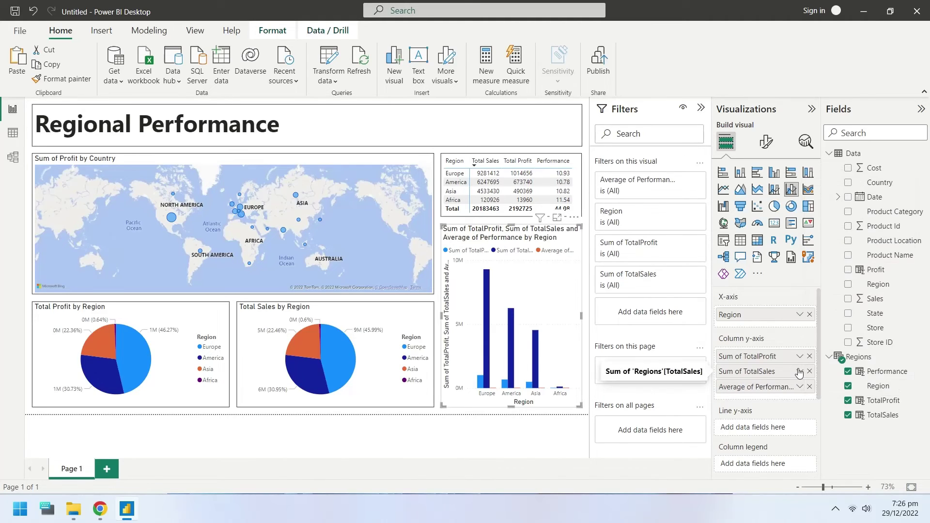
click(800, 386)
click(834, 236)
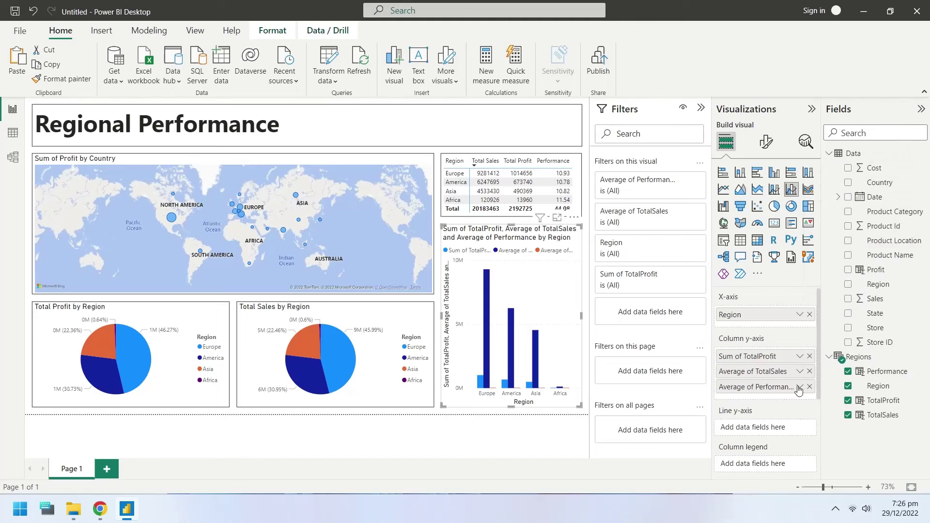
click(800, 356)
click(835, 221)
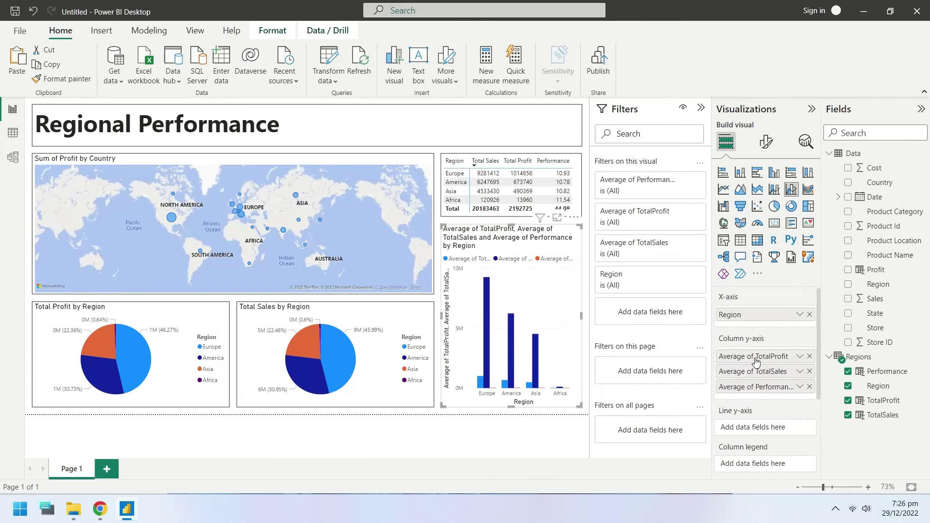
double_click(750, 357)
click(774, 357)
Rename the column fields Average of TotalProfit and Average of TotalSales to Profit and Sales.
double_click(774, 357)
drag(772, 357, 693, 356)
key(BackSpace)
key(Return)
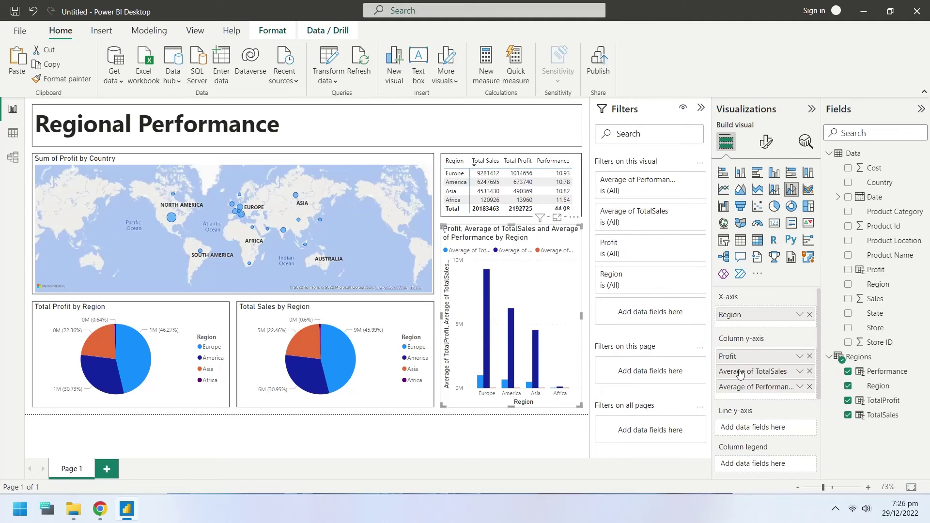
double_click(771, 376)
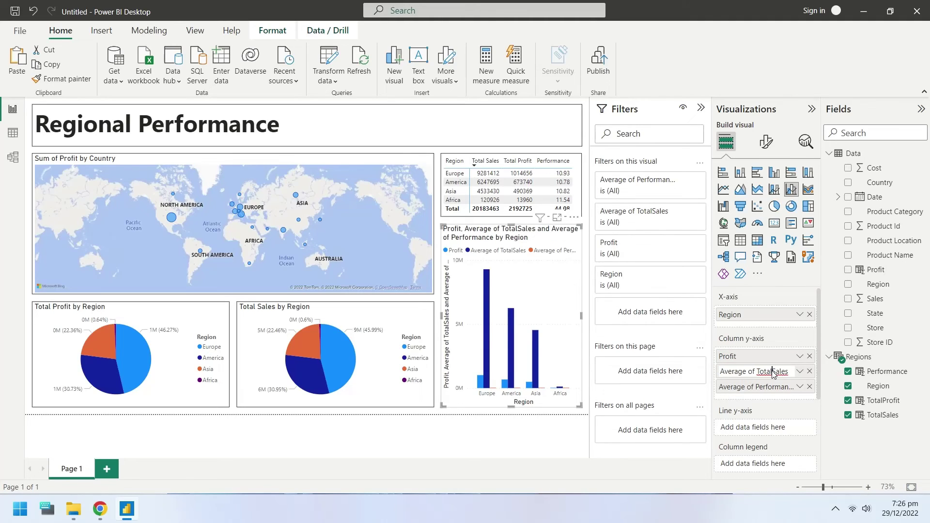
drag(772, 376, 665, 364)
key(BackSpace)
key(Return)
Move Average of Performance to the Line y-axis and rename it Performance.
drag(764, 387, 759, 422)
double_click(754, 413)
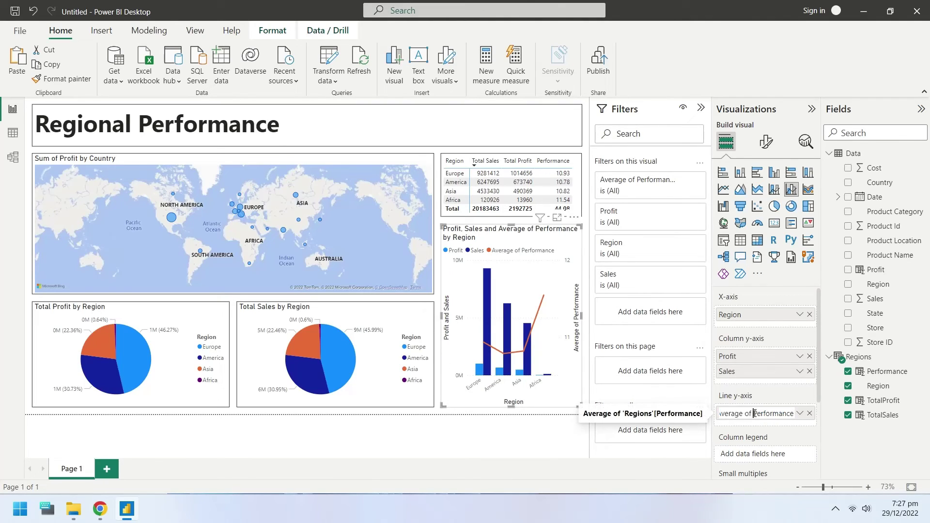
drag(754, 413, 723, 411)
key(BackSpace)
key(Return)
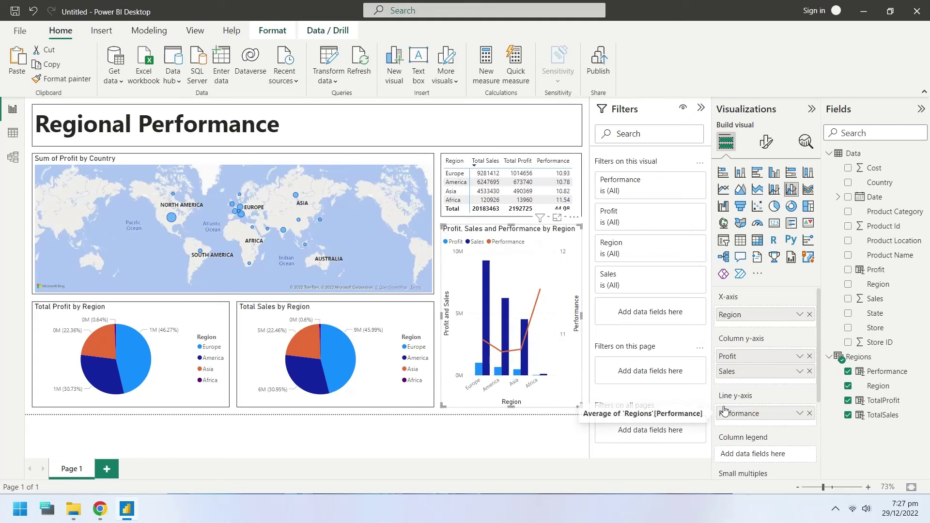
Open the combo chart's General > Effects format settings.
click(529, 429)
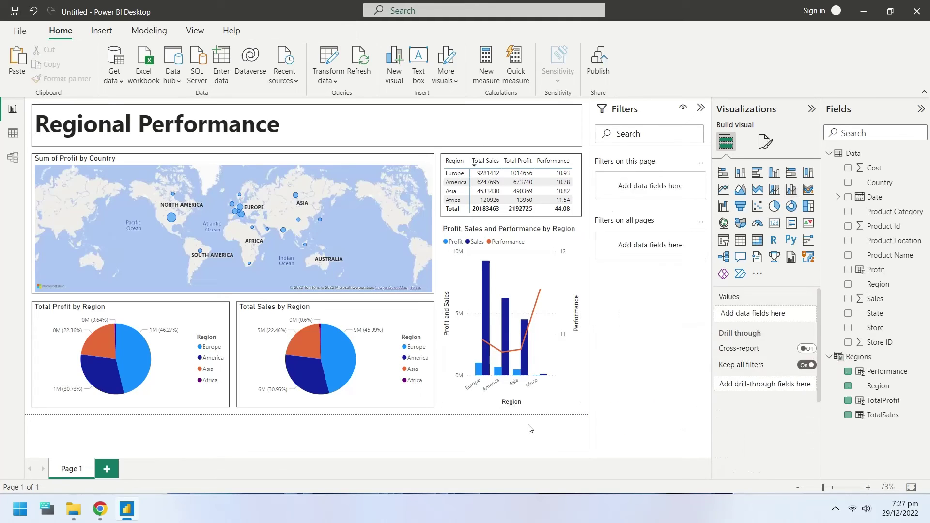
click(548, 403)
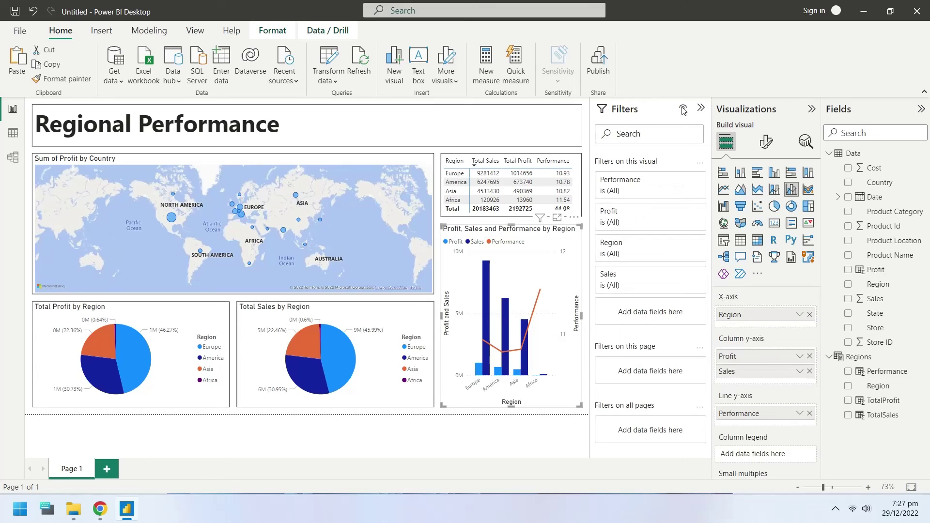
click(766, 142)
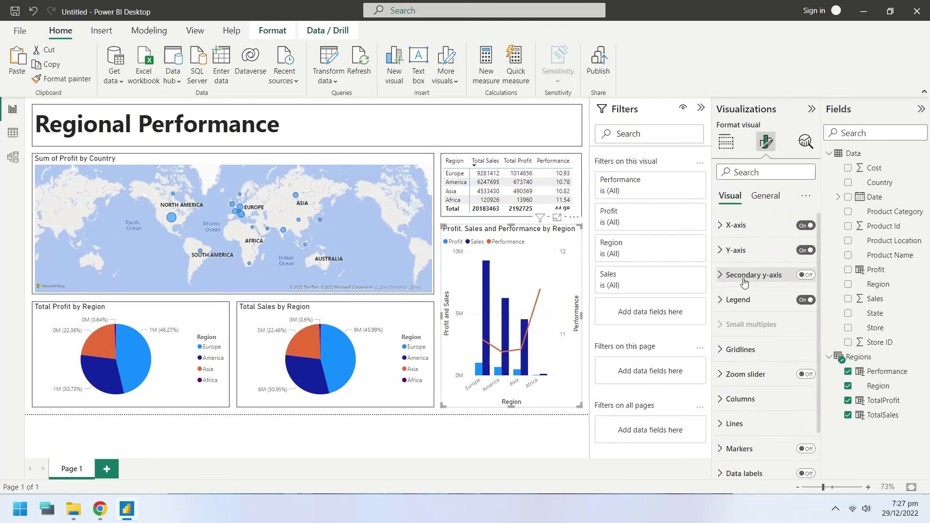
click(766, 196)
click(737, 275)
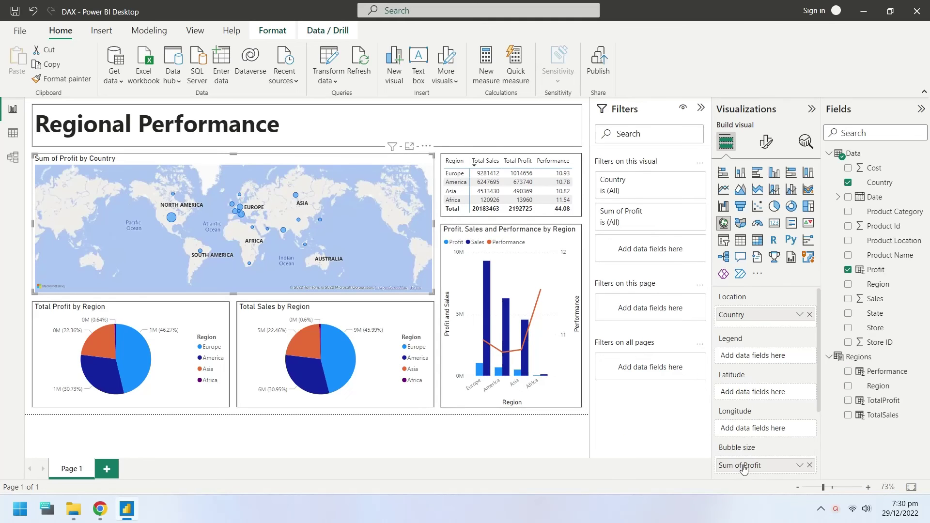
Rename the map's Sum of Profit bubble-size field to Profit and collapse the Filters pane.
double_click(741, 465)
drag(744, 465, 636, 461)
key(BackSpace)
key(Return)
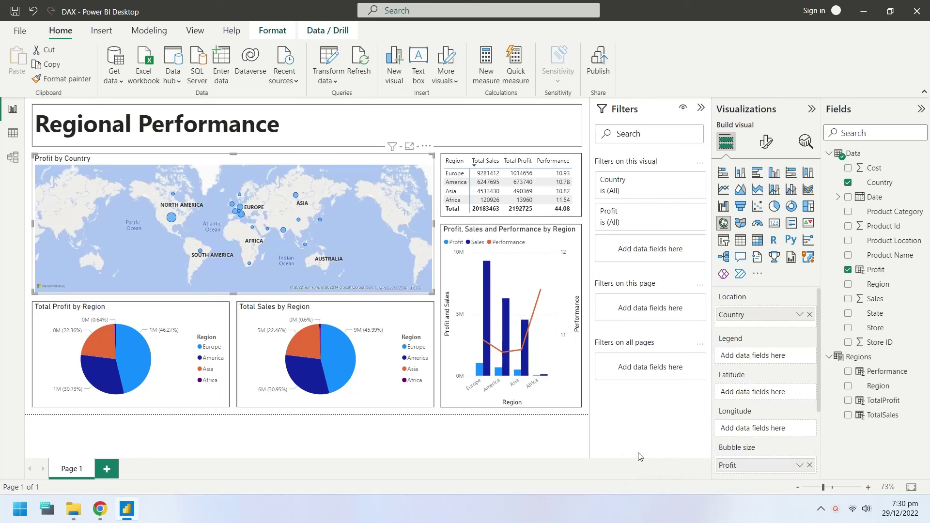
click(701, 108)
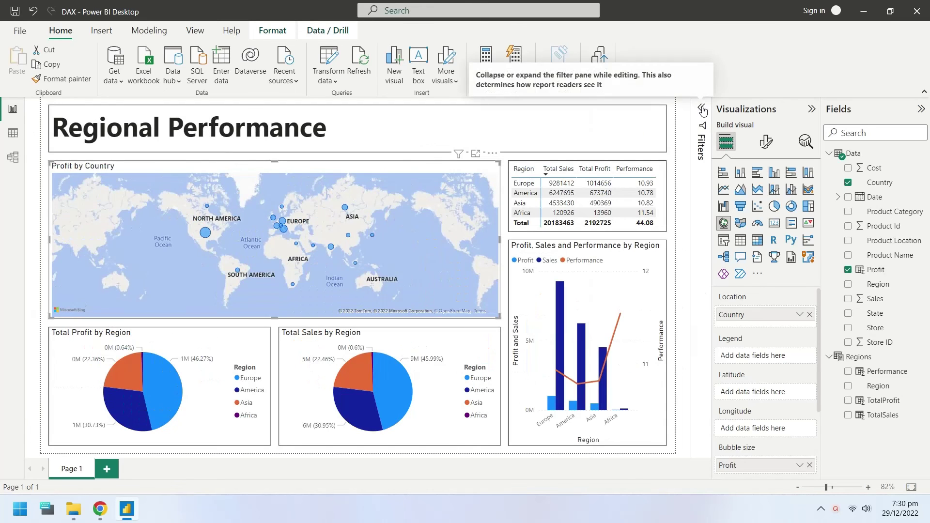
Cross-highlight Europe, America, Asia and Africa in turn from the matrix rows.
click(561, 184)
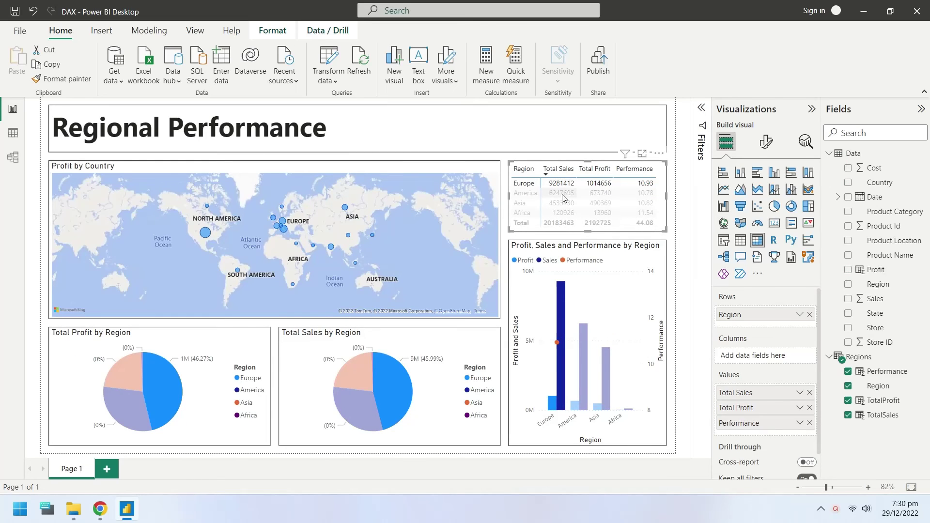
click(562, 193)
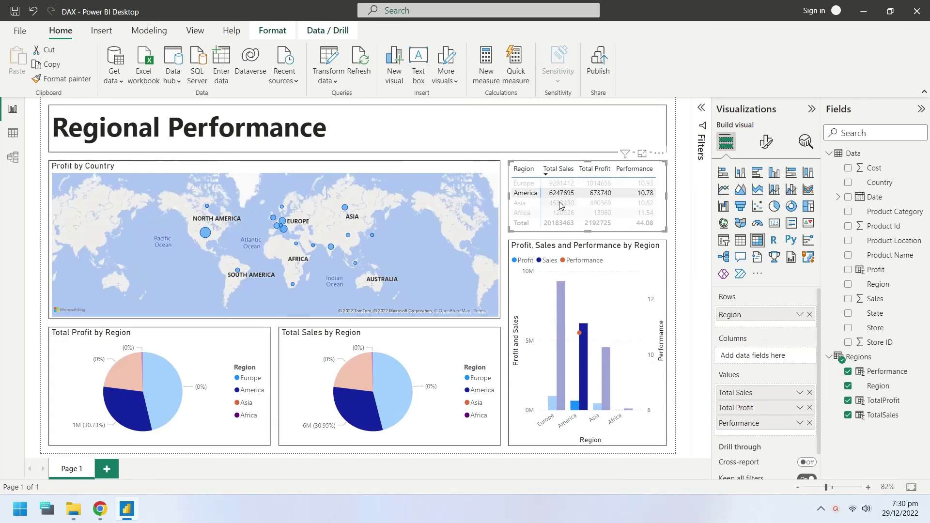
click(560, 203)
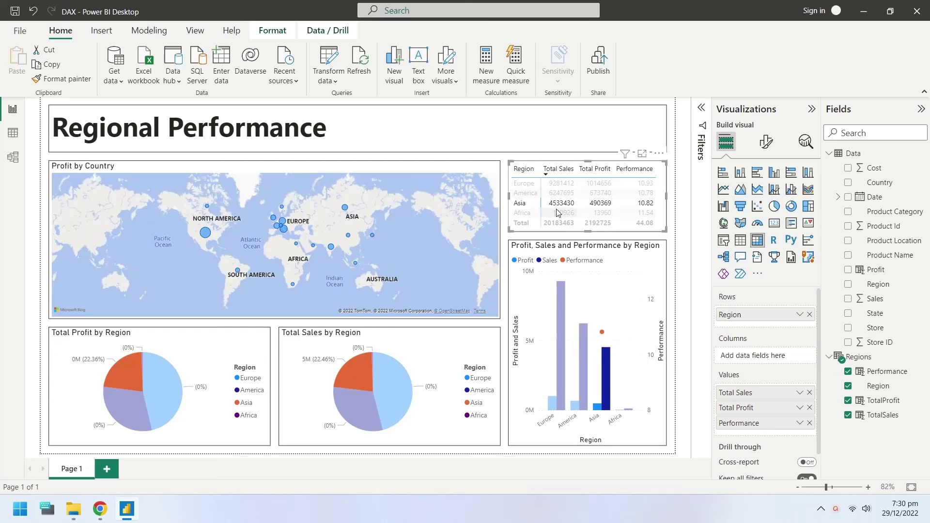
click(558, 213)
Clear the highlighting and switch the matrix's Total Sales to Average, totalling 5045865.75.
click(551, 225)
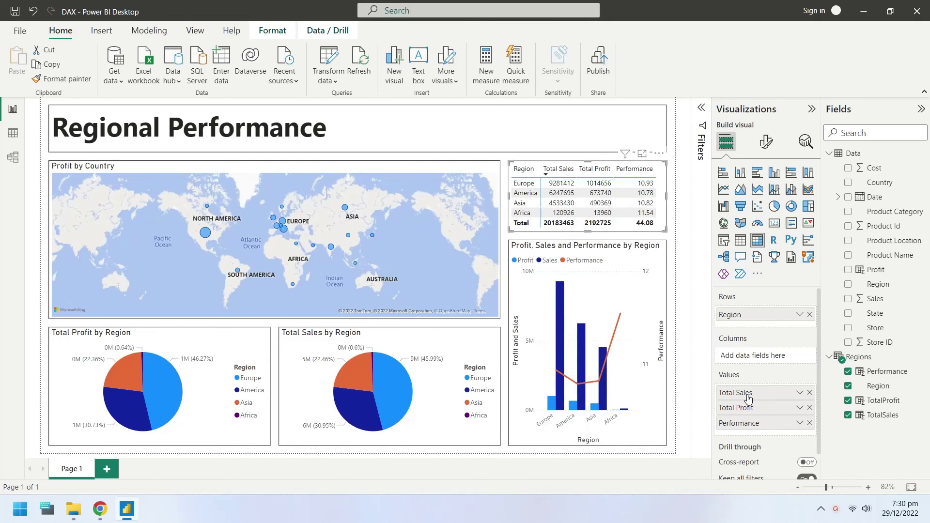
click(799, 392)
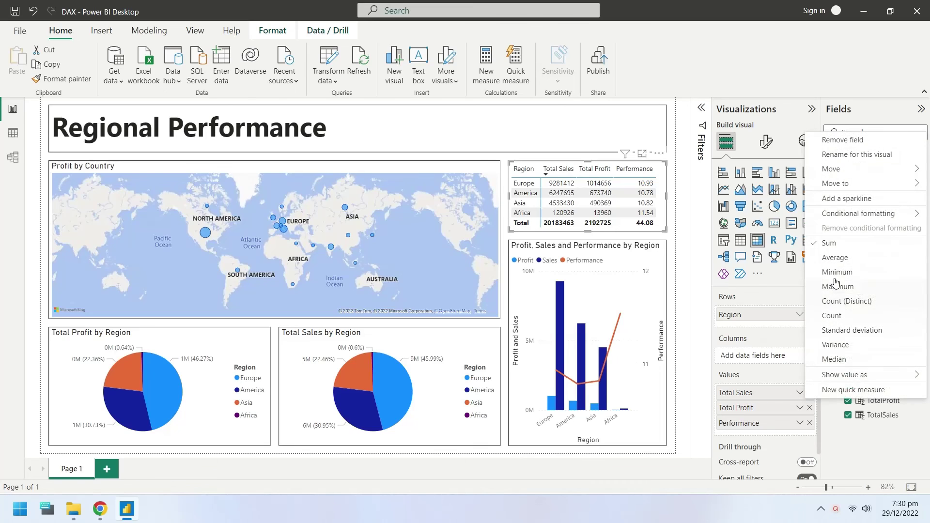
click(835, 259)
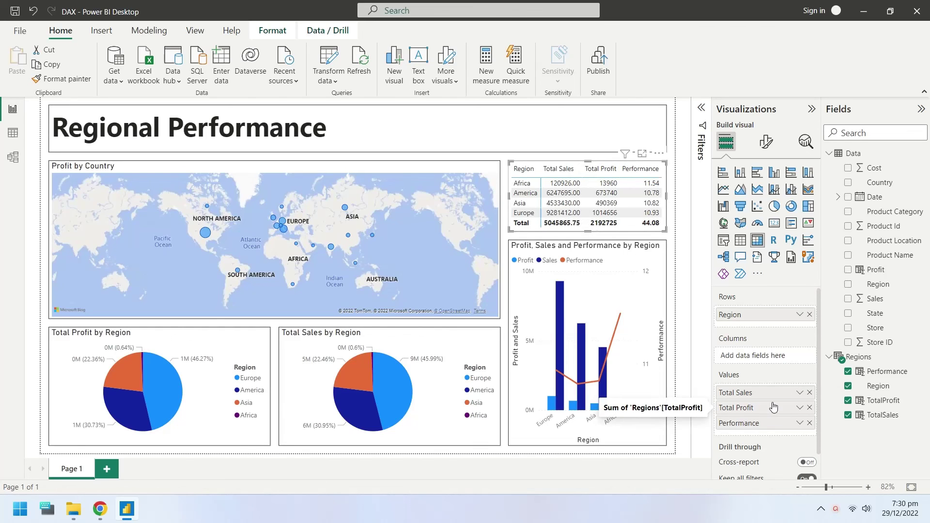